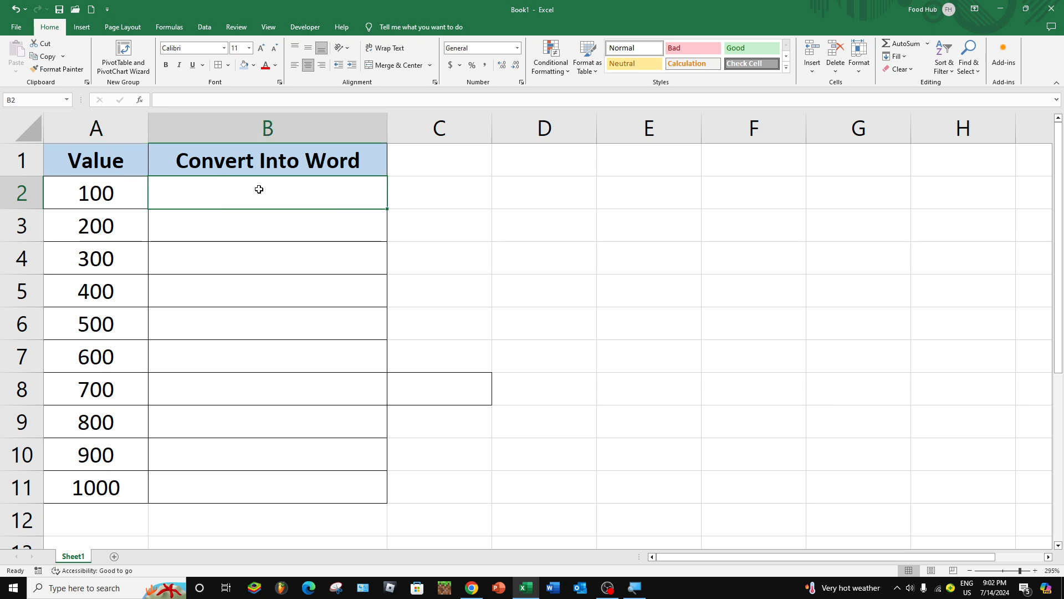
Step: Examine the numbers in A2:A11 and the adjacent Convert Into Word column
click(126, 195)
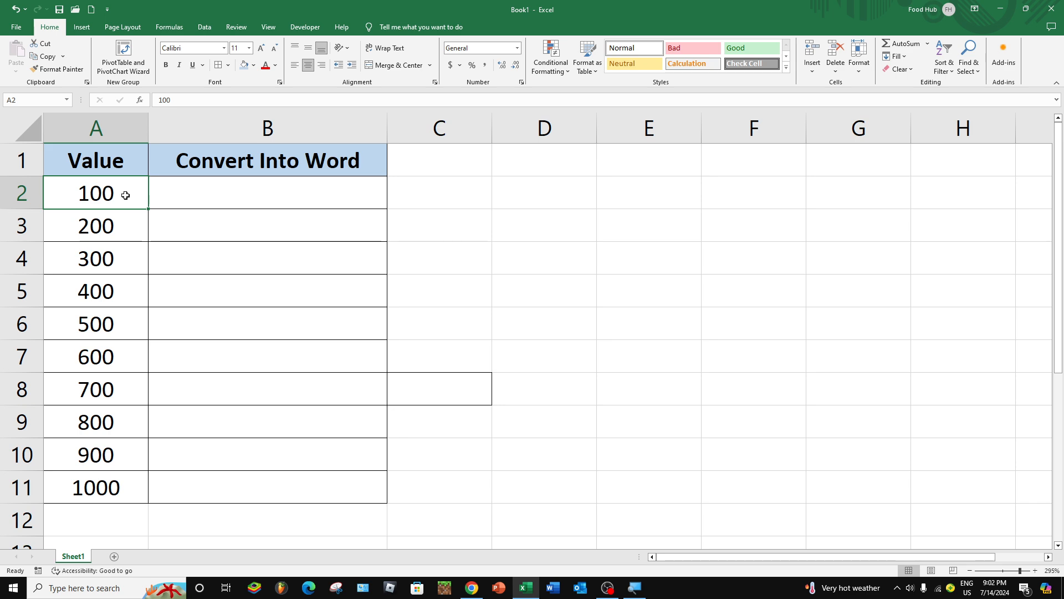
drag(125, 195, 119, 488)
click(303, 203)
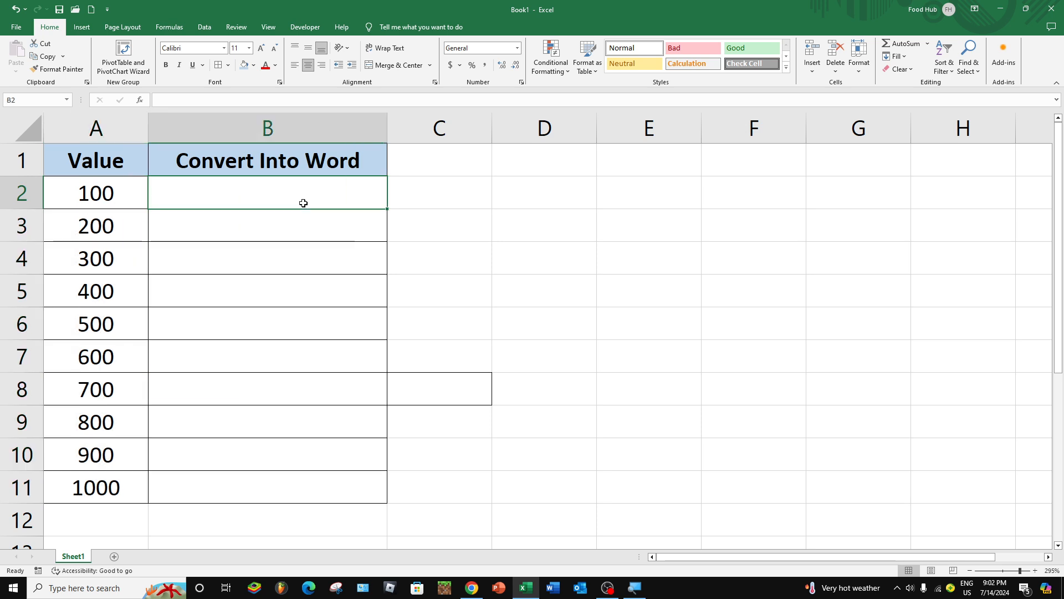
click(99, 198)
click(265, 203)
drag(119, 157, 292, 482)
click(117, 188)
click(264, 195)
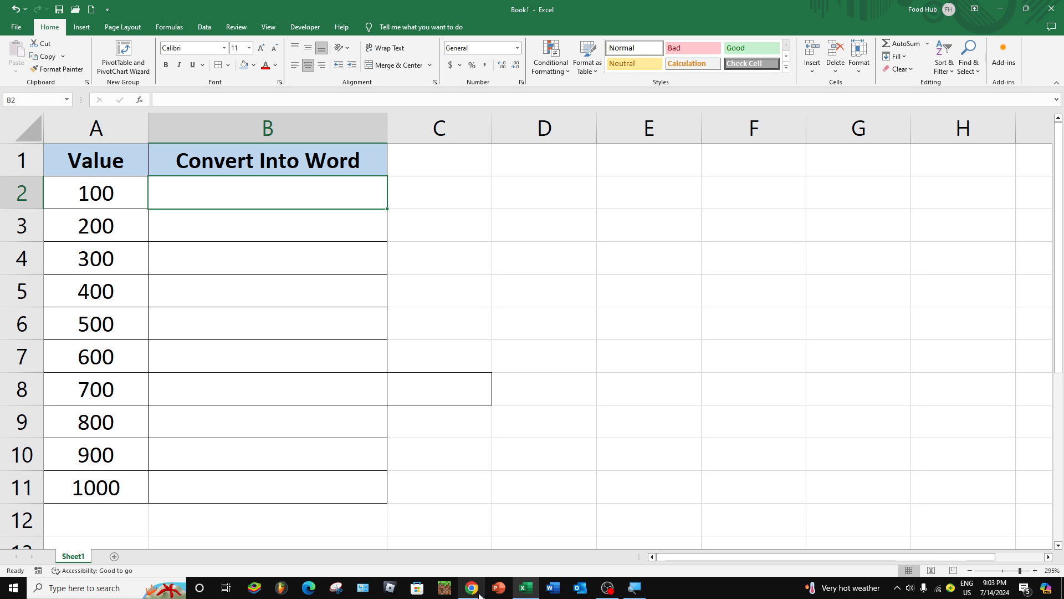
Step: Switch to Chrome and search Google for "google sheet" in a new tab
click(479, 594)
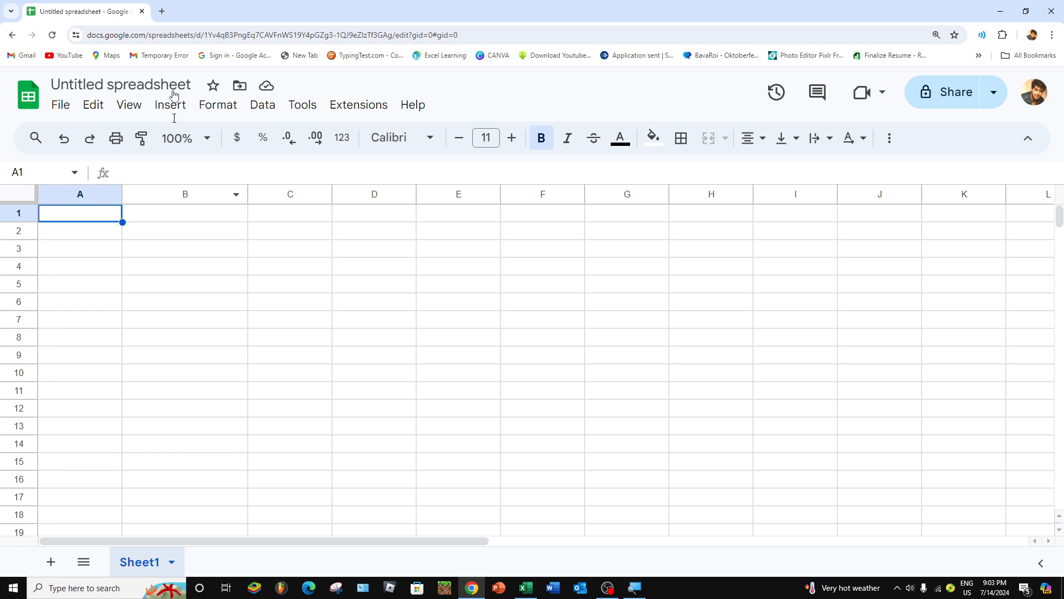
click(162, 11)
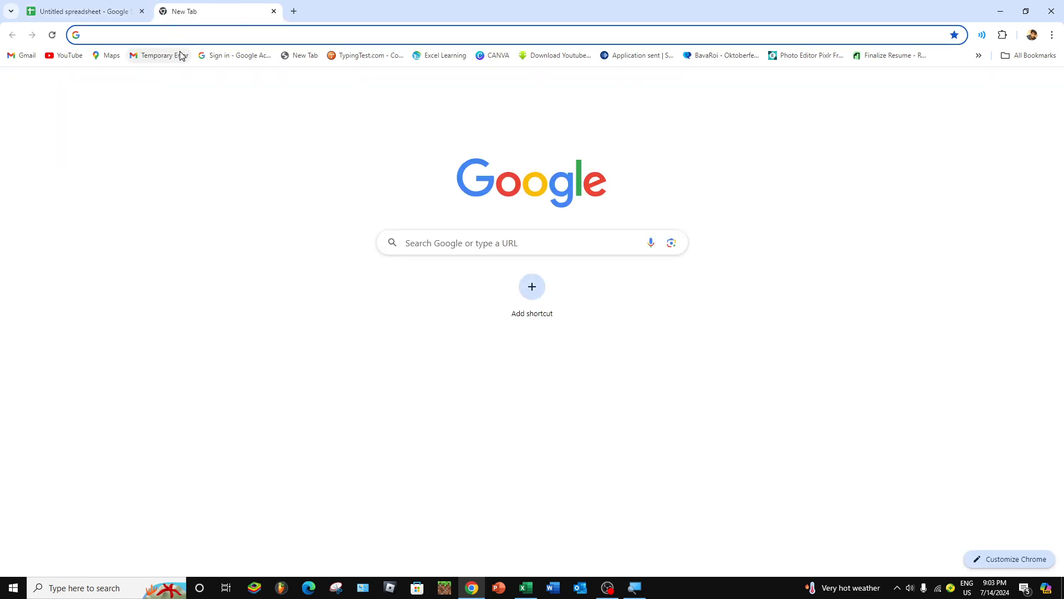
text(GOOGLE SHEET)
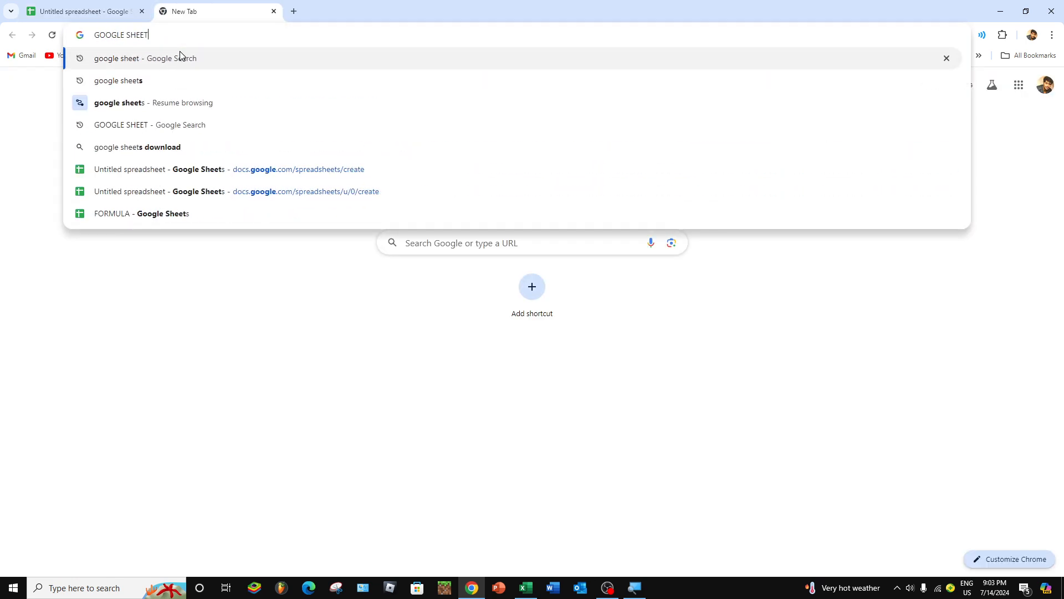
key(Return)
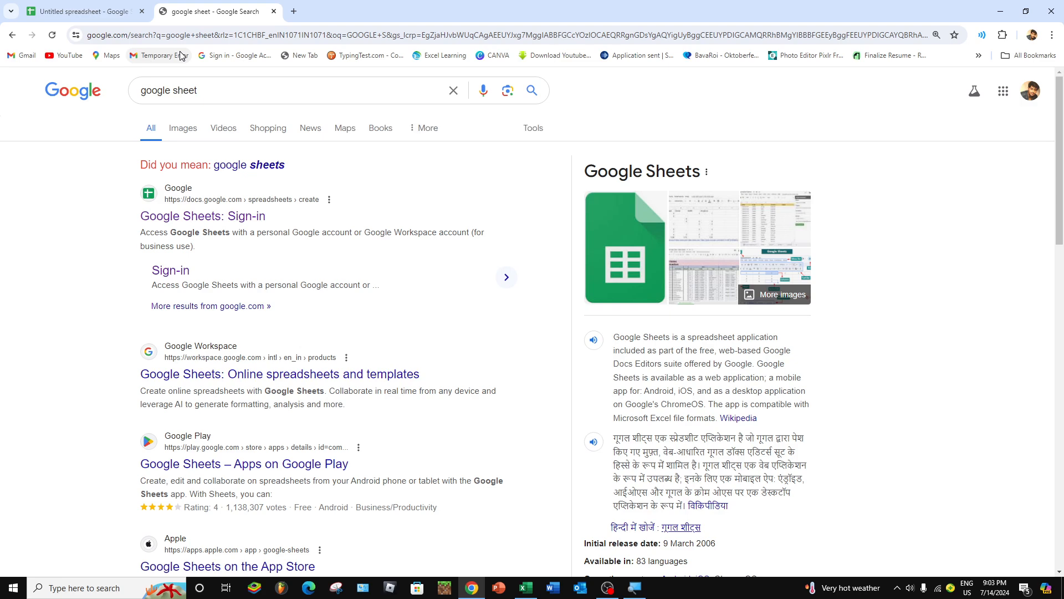
Step: Open a new blank spreadsheet from the Google Sheets sign-in result, dismiss its pre-built tables suggestions and close that spreadsheet
click(217, 219)
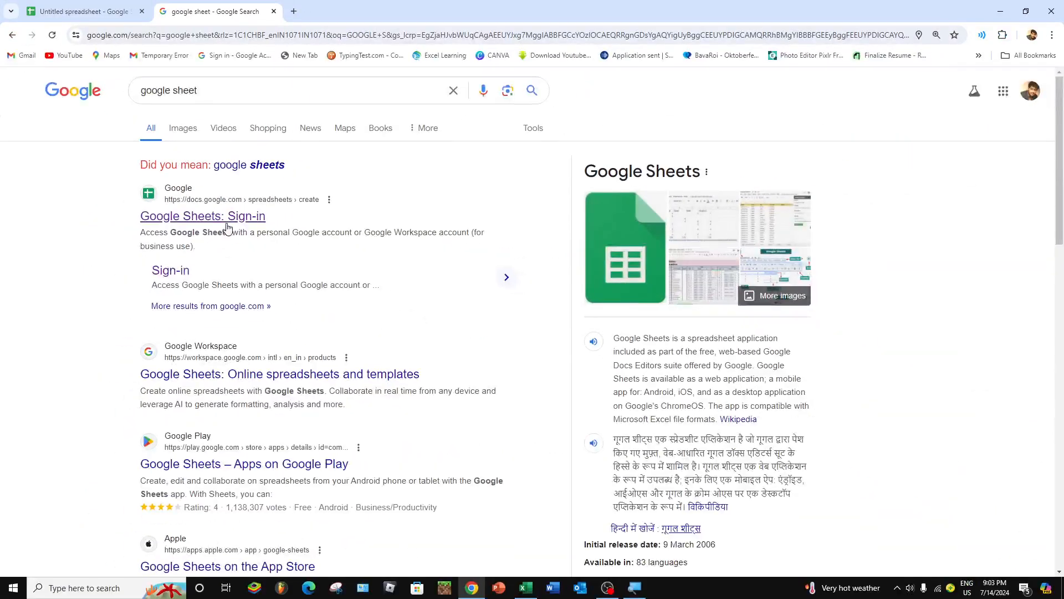
click(238, 221)
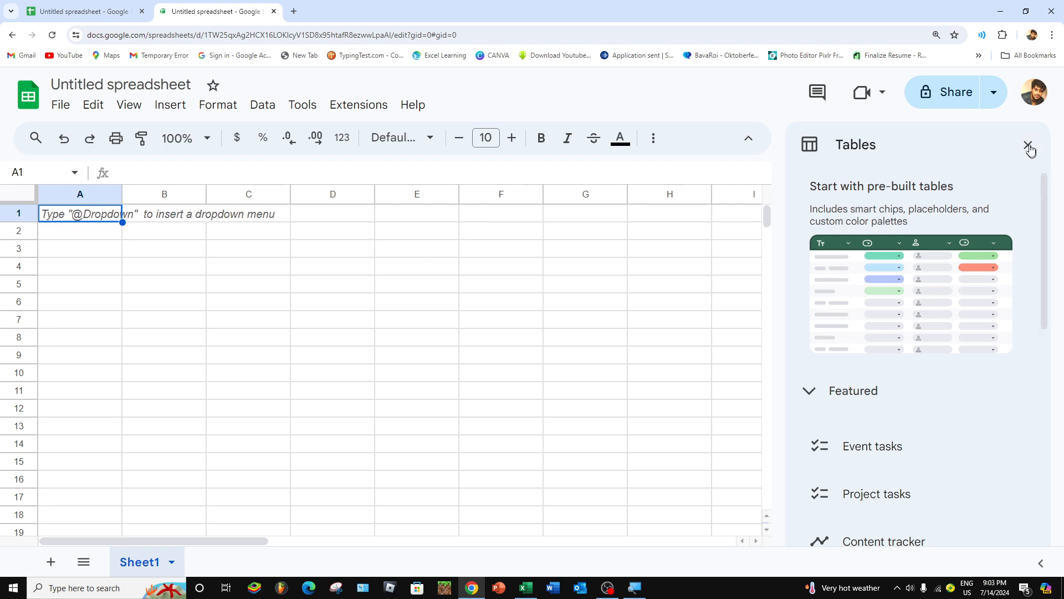
click(1029, 144)
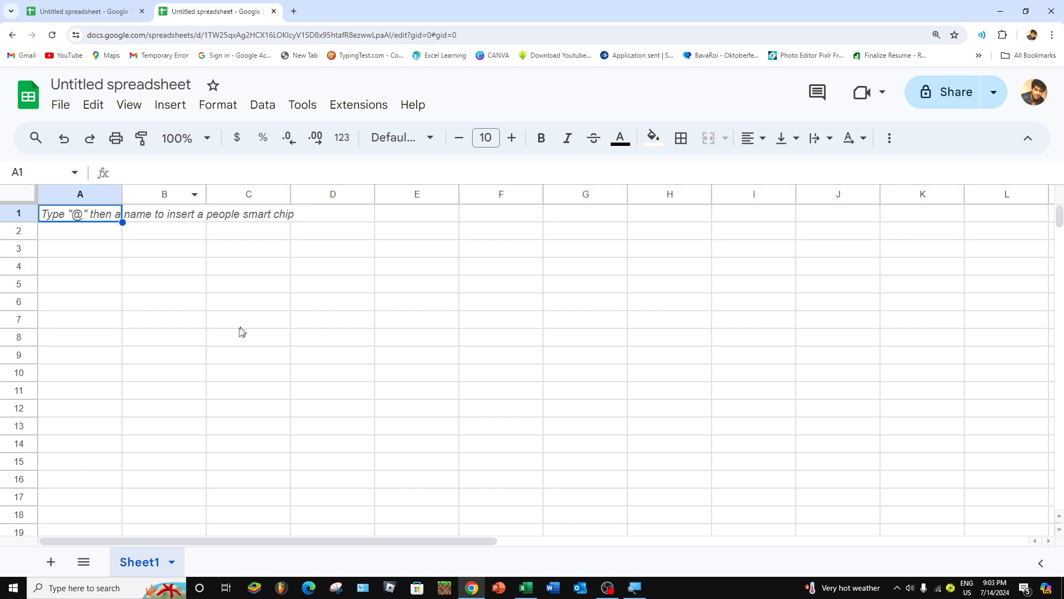
click(273, 11)
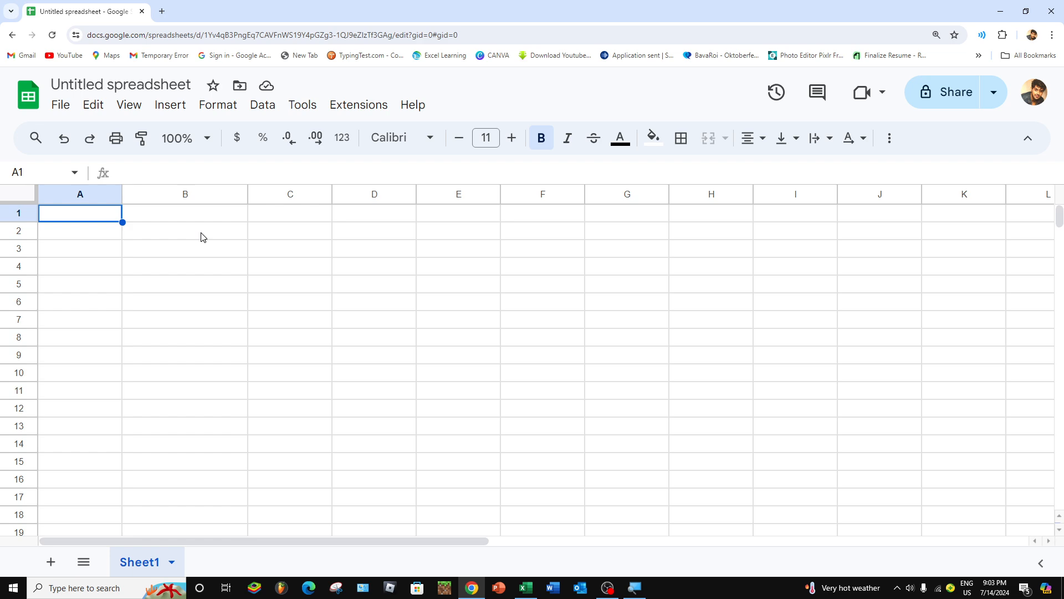
Step: Copy the table in A1:B11 from the Excel workbook and paste it at A1 of the untitled Google Sheets spreadsheet
key(alt+Tab)
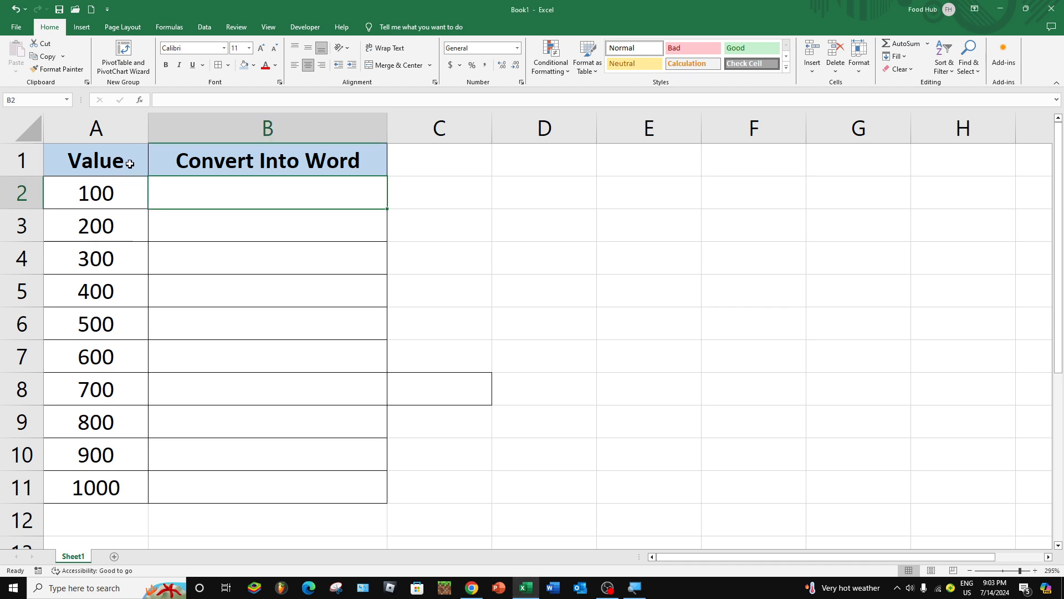
drag(129, 163, 316, 476)
key(ctrl+c)
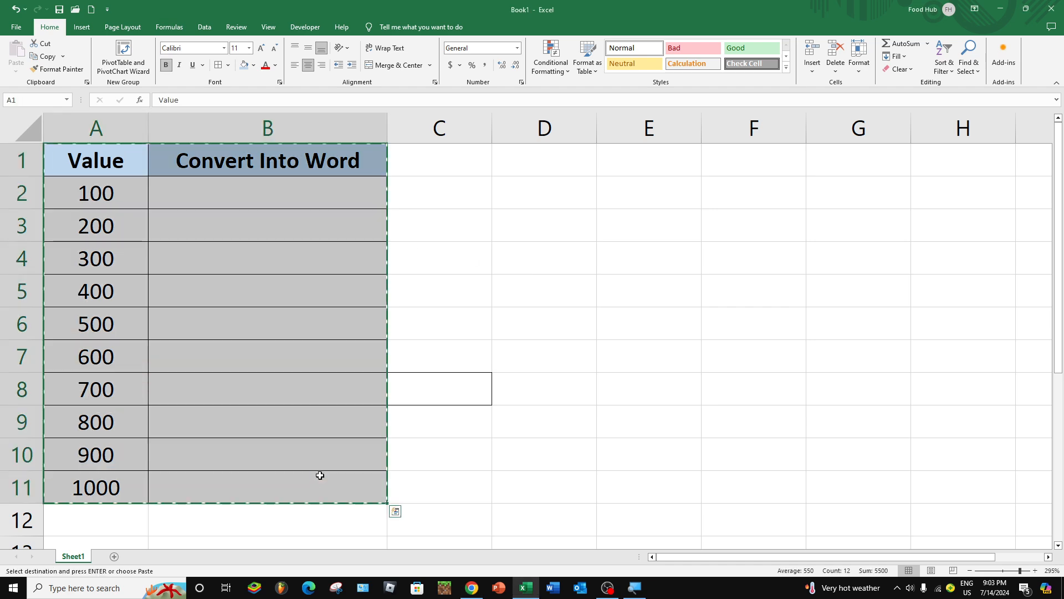
key(alt+Tab)
key(ctrl+v)
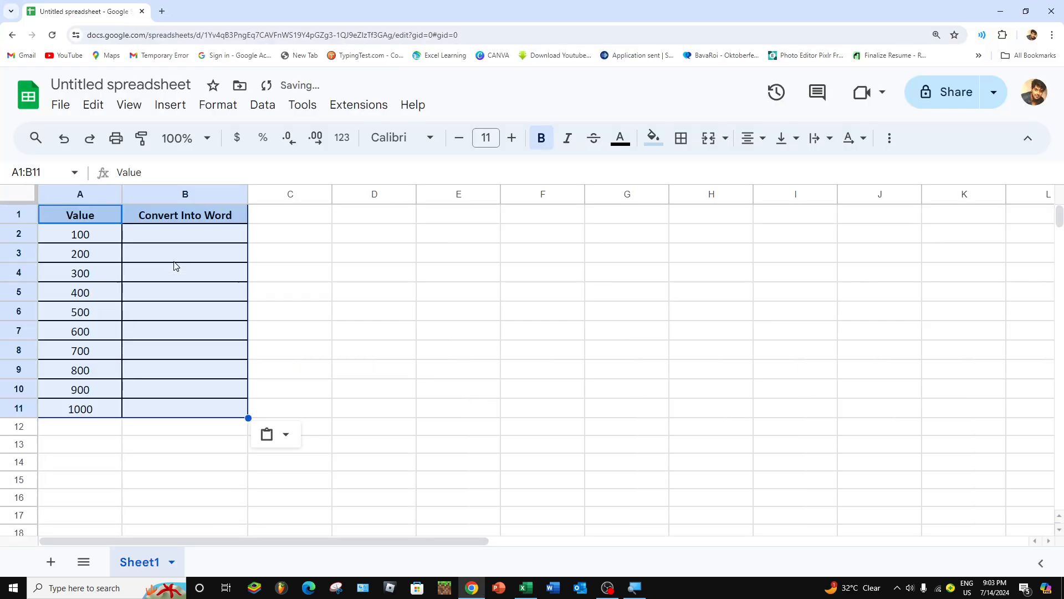
click(66, 111)
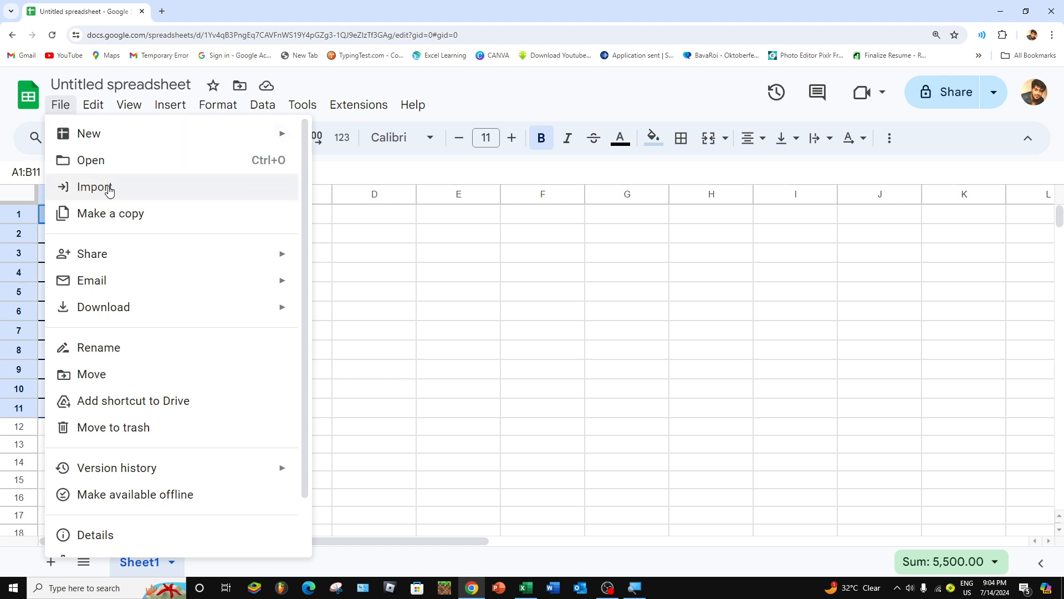
key(Escape)
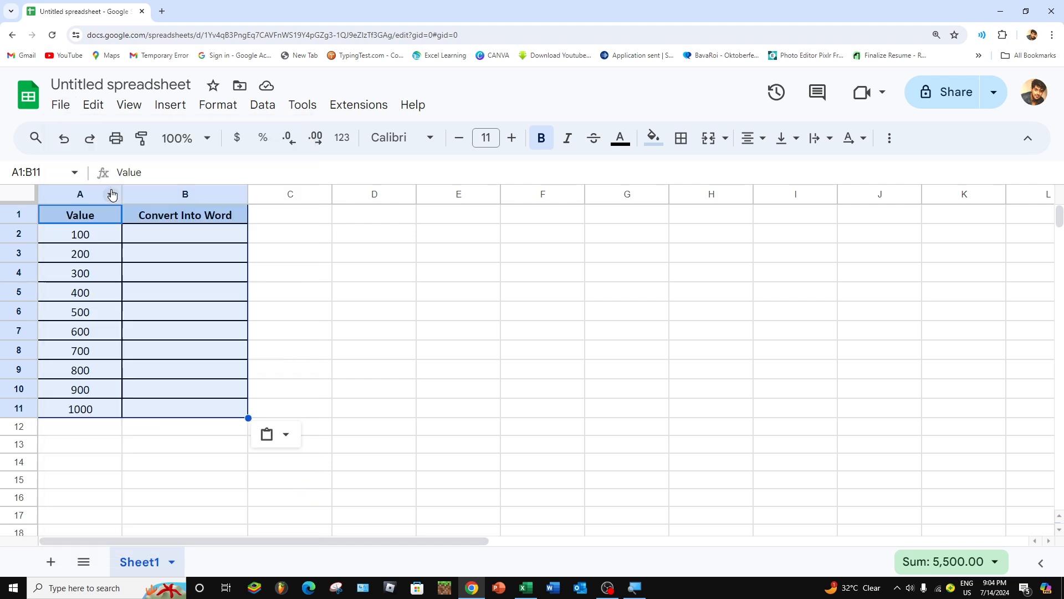
click(184, 221)
drag(92, 224, 183, 234)
drag(211, 269, 201, 409)
click(194, 233)
click(101, 242)
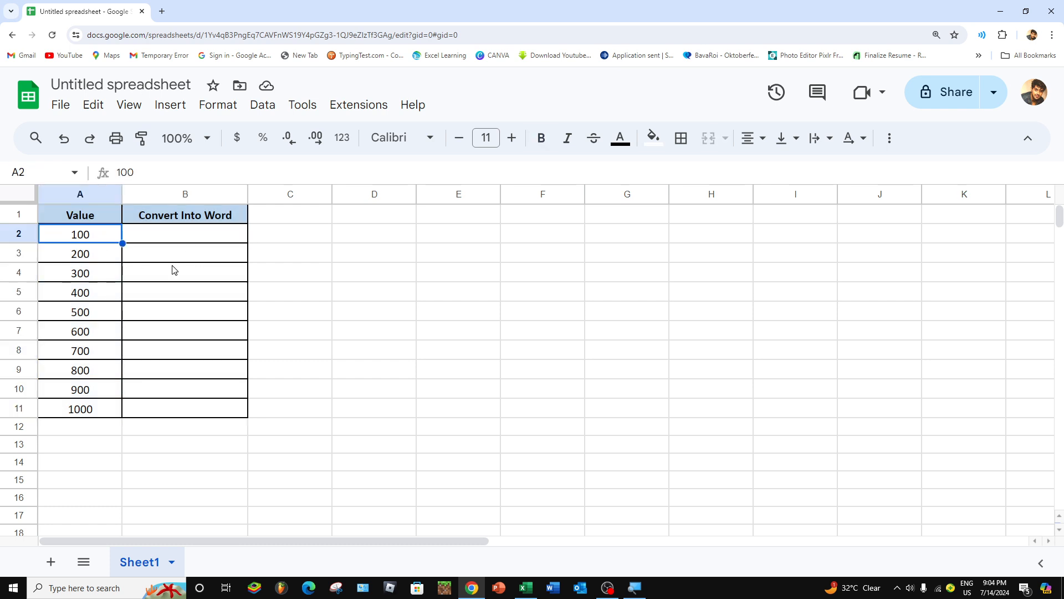
Step: Enter the formula =NUMBERTEXT(A2,"EN") in cell B2 to convert the value into English words
click(187, 242)
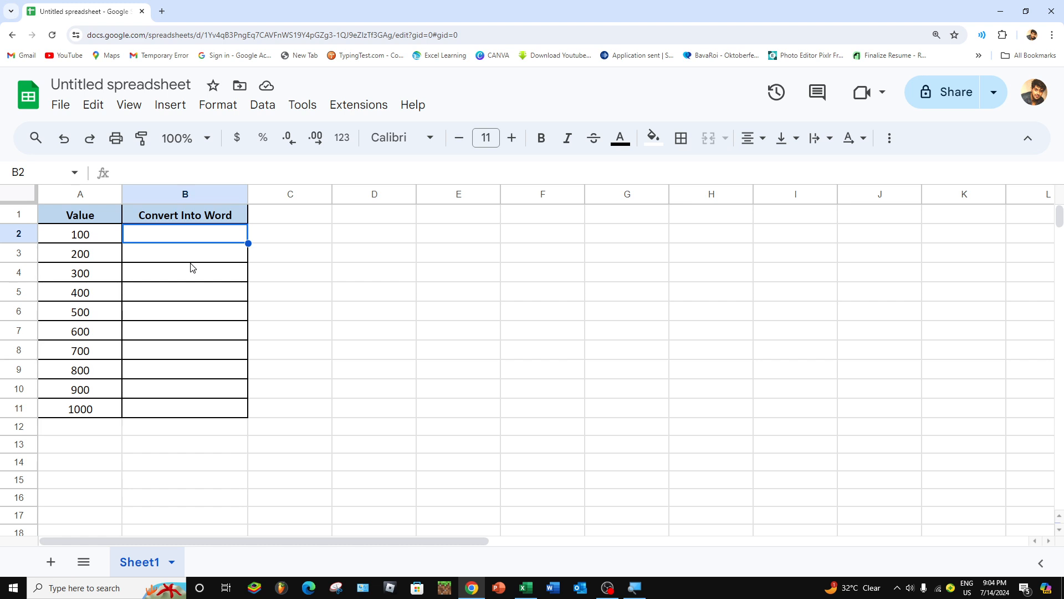
text(=NU)
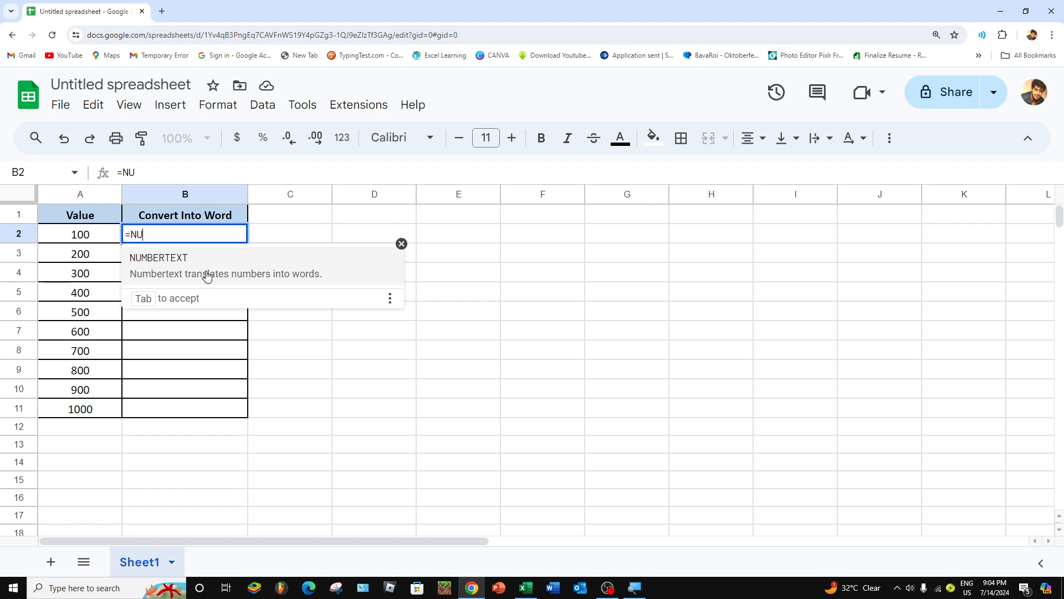
key(Tab)
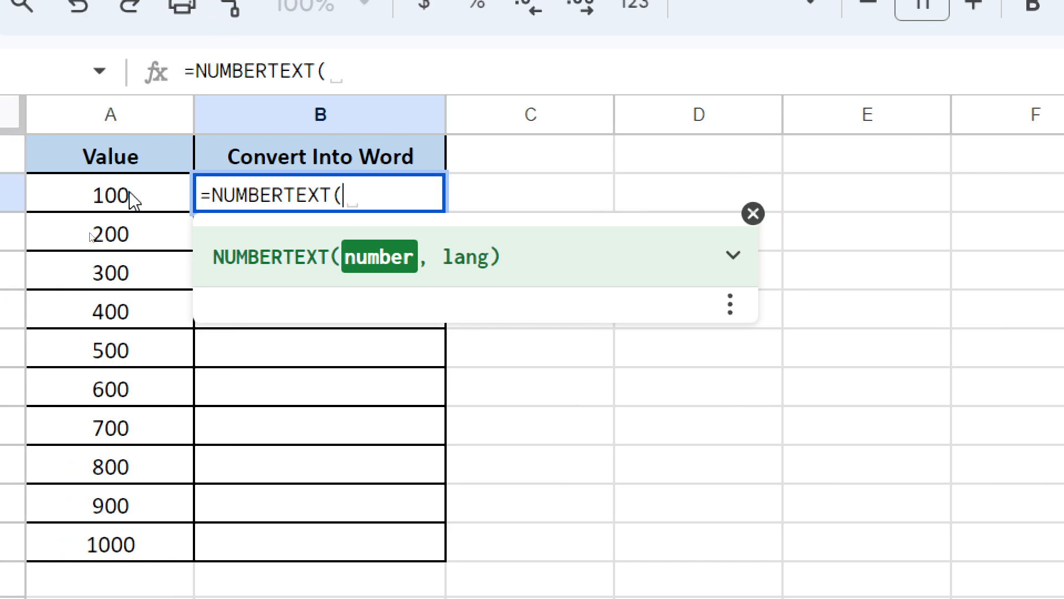
click(129, 192)
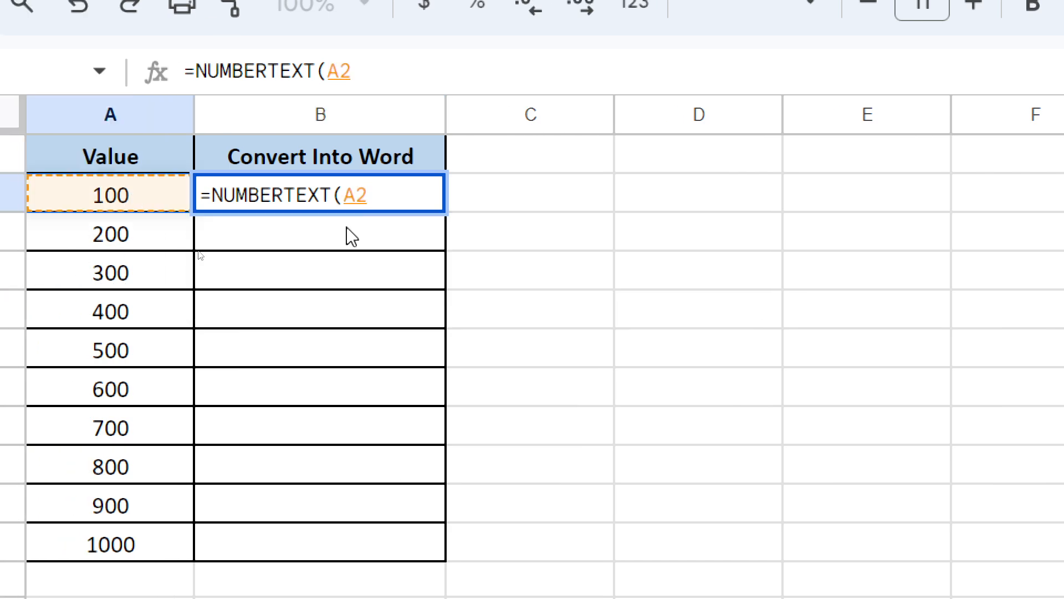
text(,)
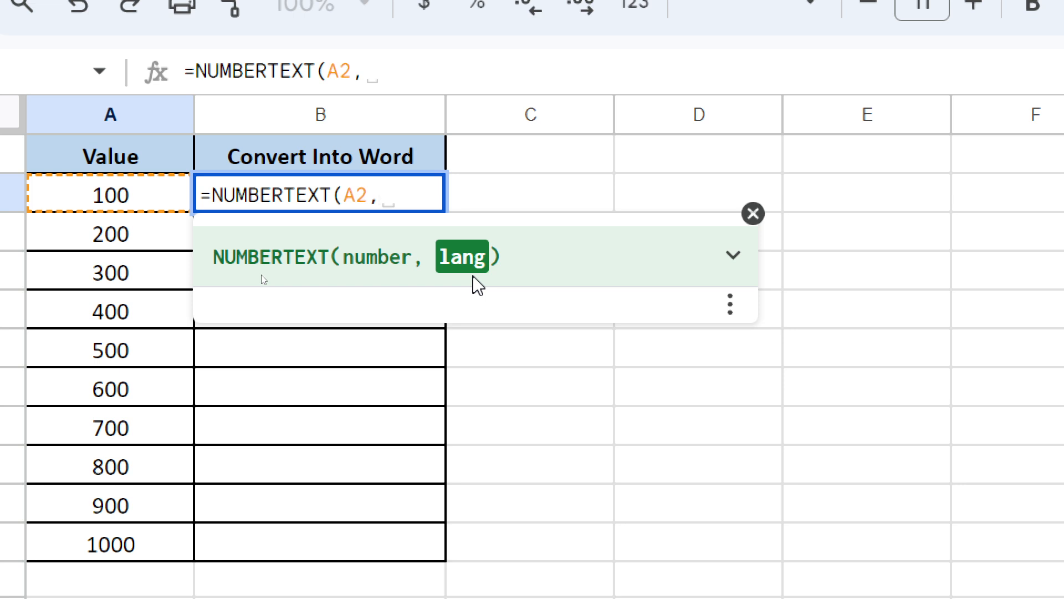
text("EN)
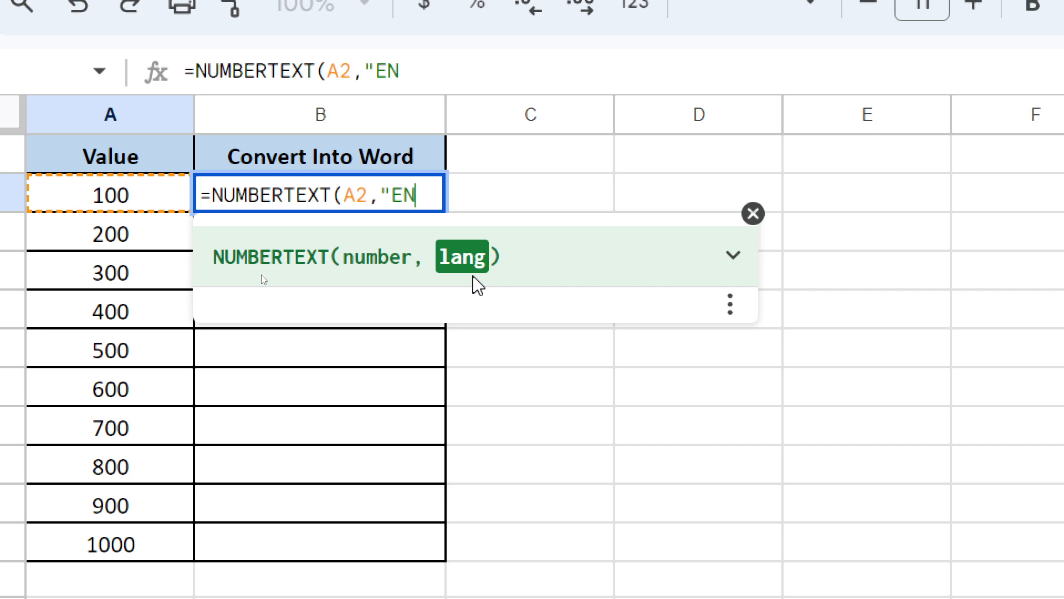
text("())
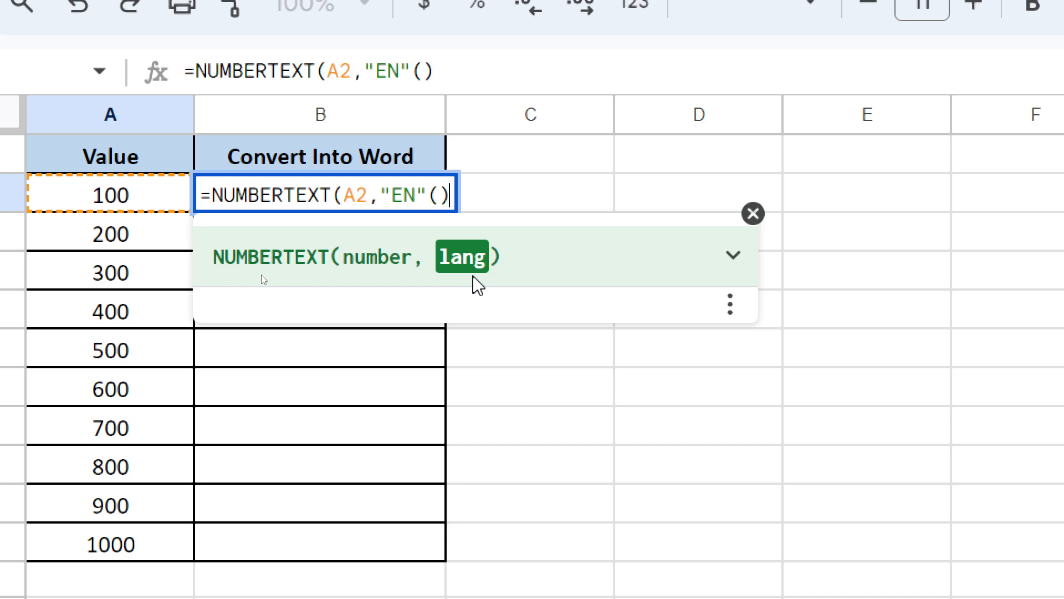
key(BackSpace)
key(BackSpace)
text())
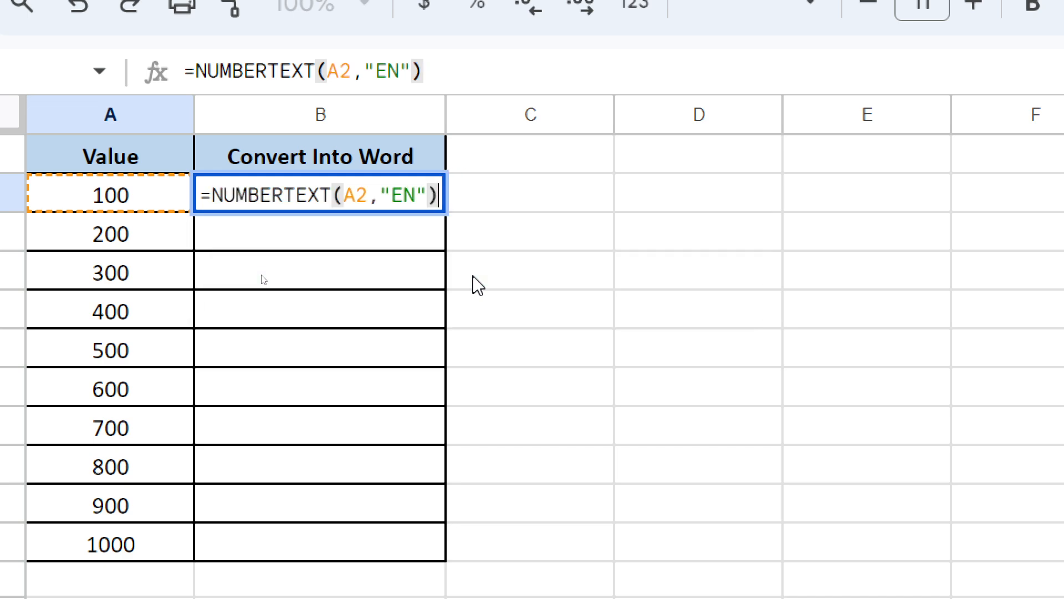
key(Return)
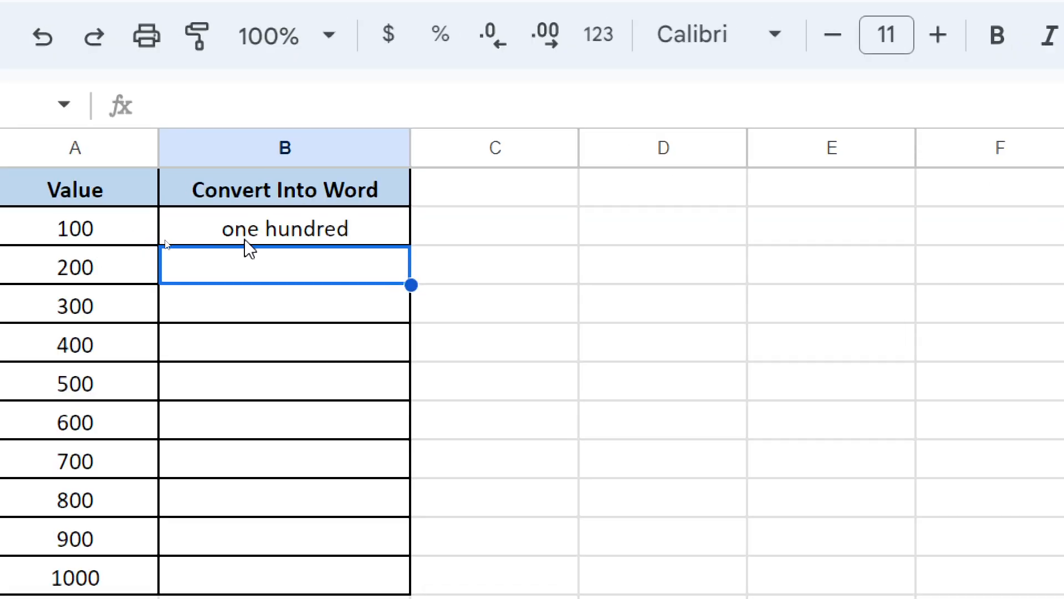
Step: Fill the NUMBERTEXT formula from B2 down through B11
click(165, 241)
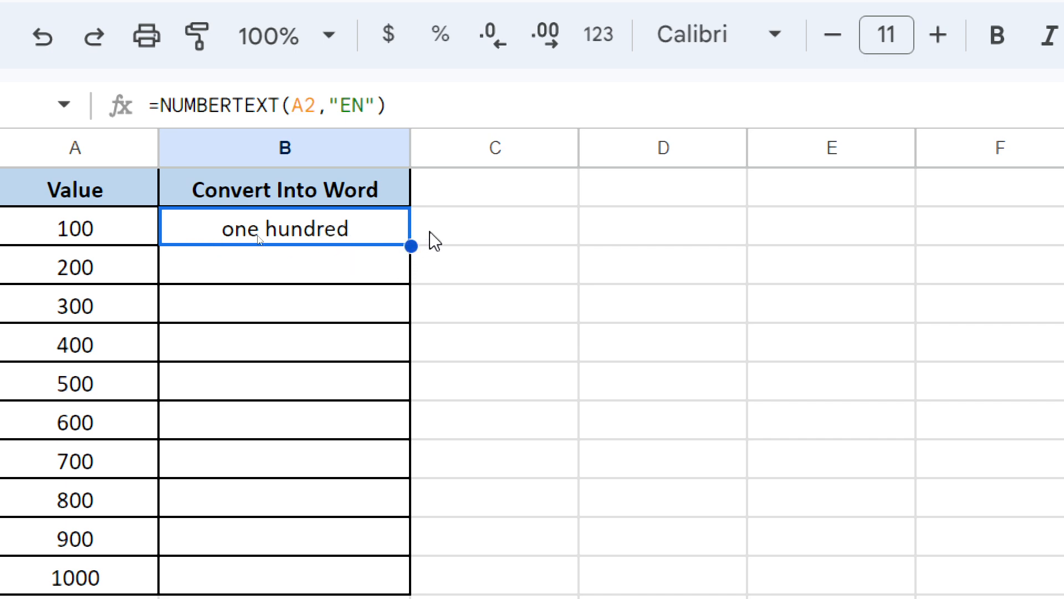
drag(430, 237, 414, 297)
click(369, 239)
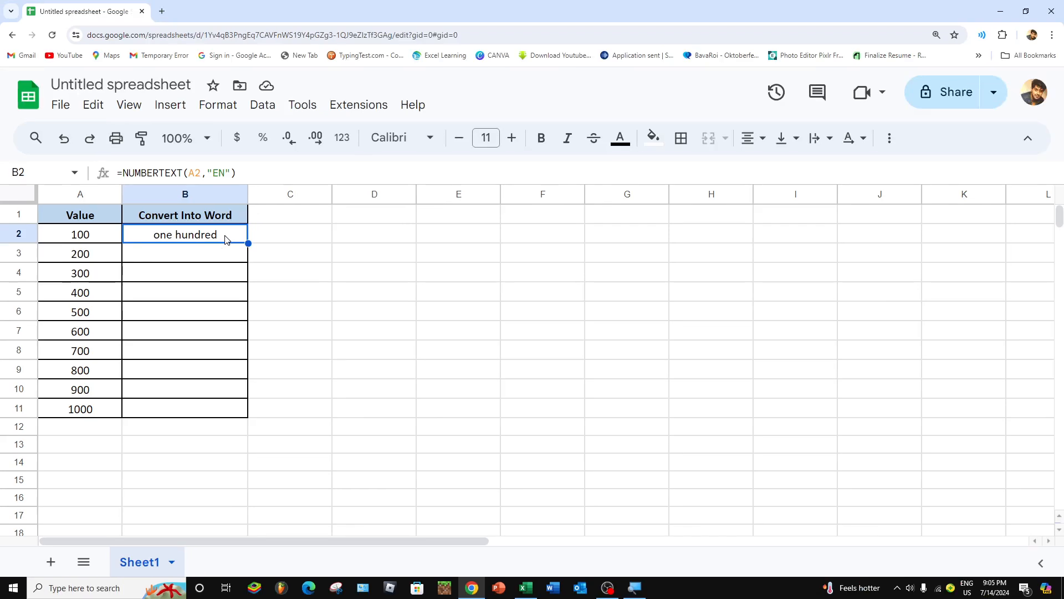
key(shift+Down)
key(shift+Down)
key(shift+Down)
key(shift+Down)
key(shift+Down)
key(shift+Down)
key(shift+Down)
key(shift+Down)
key(shift+Down)
key(shift+Down)
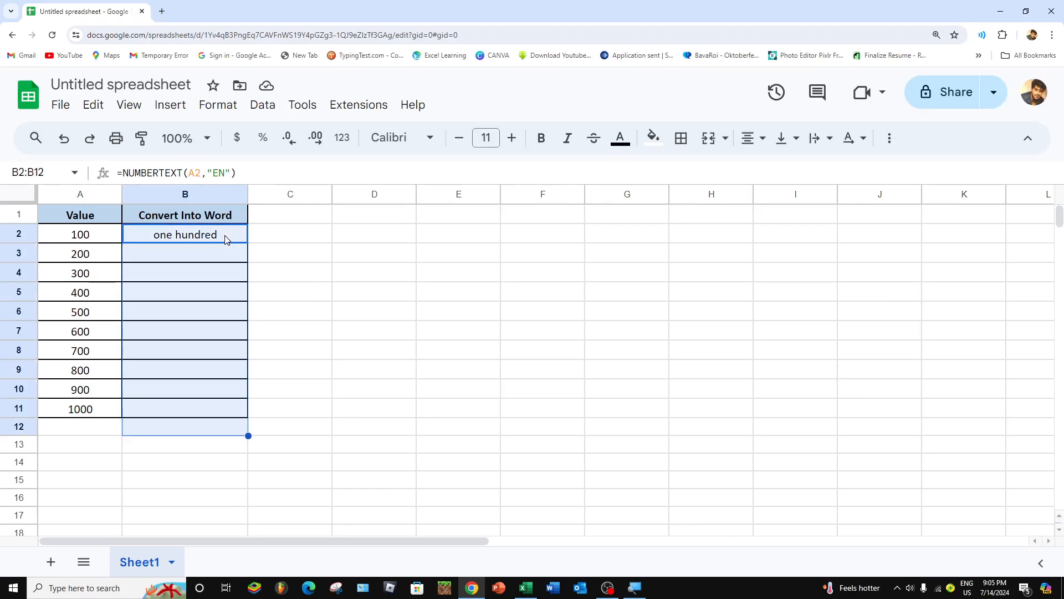
key(shift+Up)
key(super+space)
key(ctrl+d)
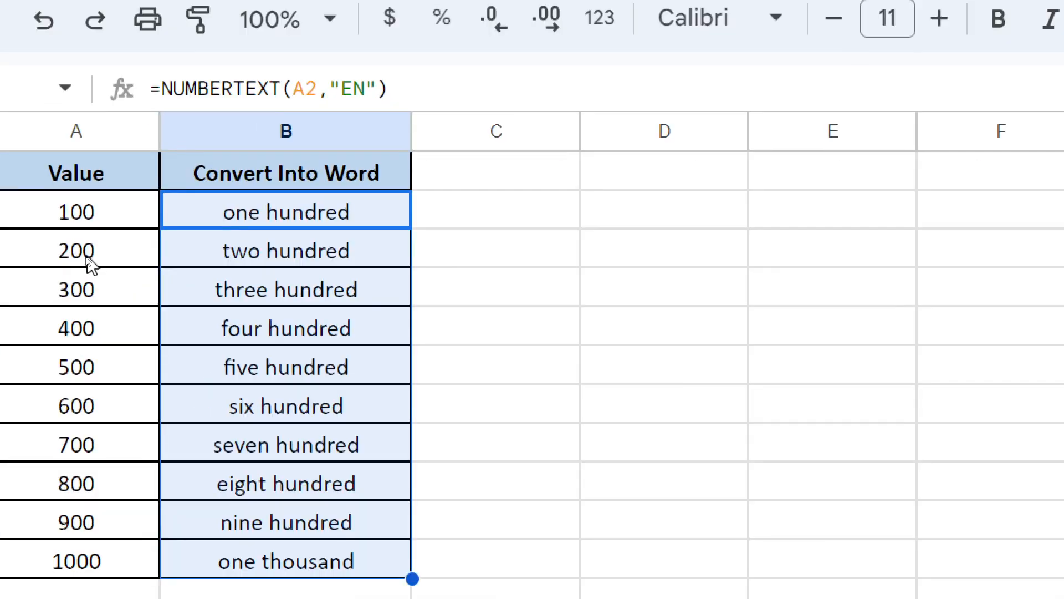
Step: Check the converted words in B2:B11 against the numbers in the Value column
click(89, 262)
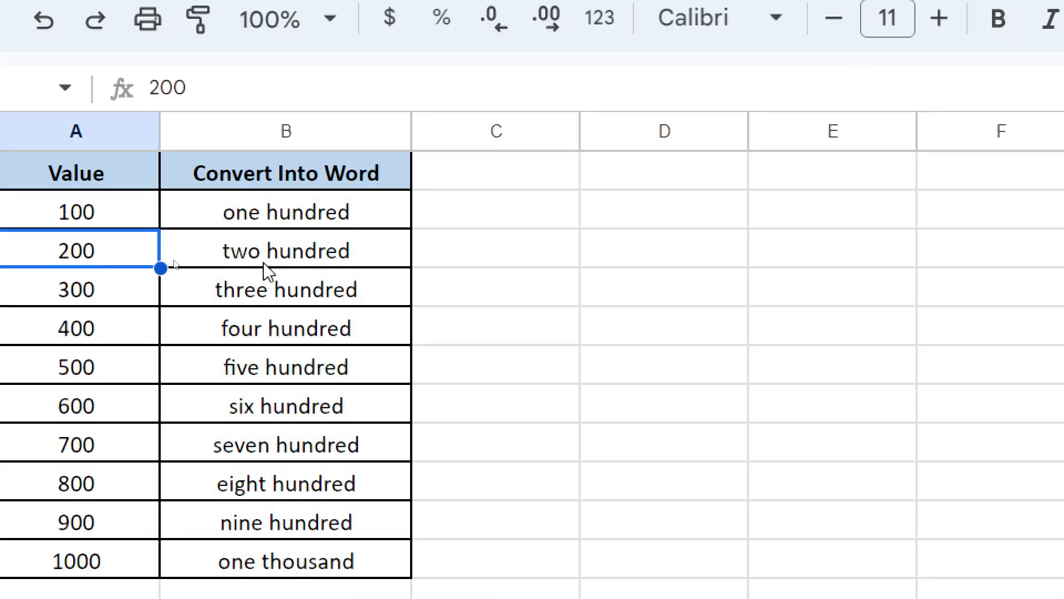
click(263, 270)
click(133, 298)
click(233, 289)
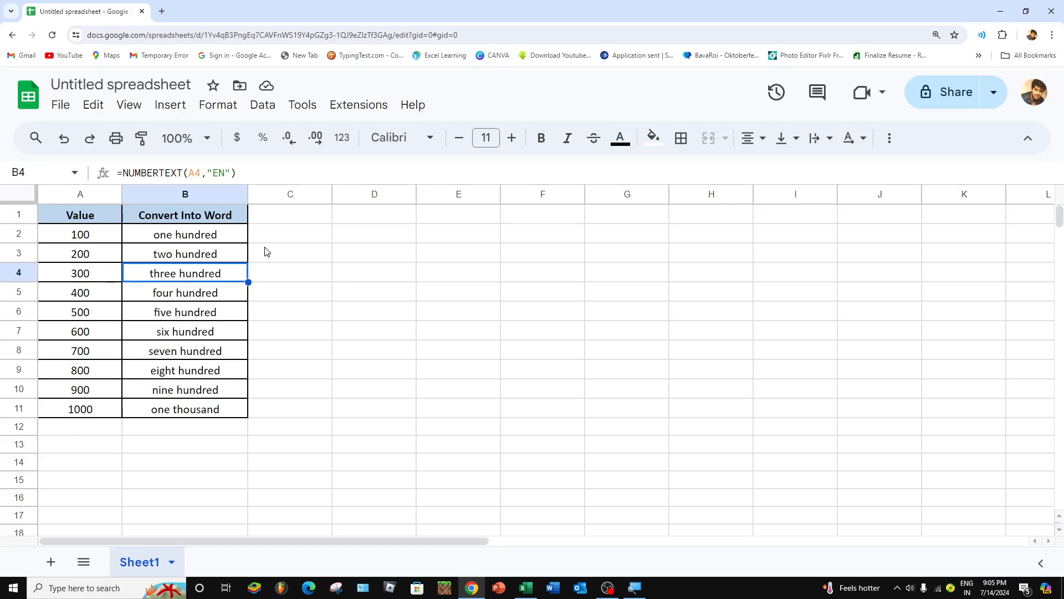
click(265, 253)
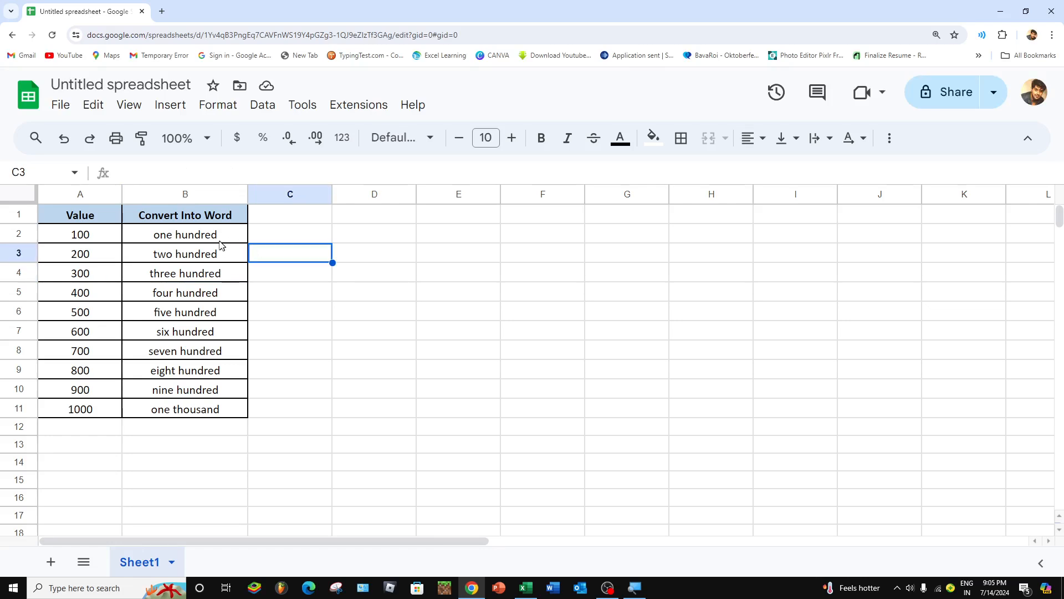
drag(222, 238, 205, 411)
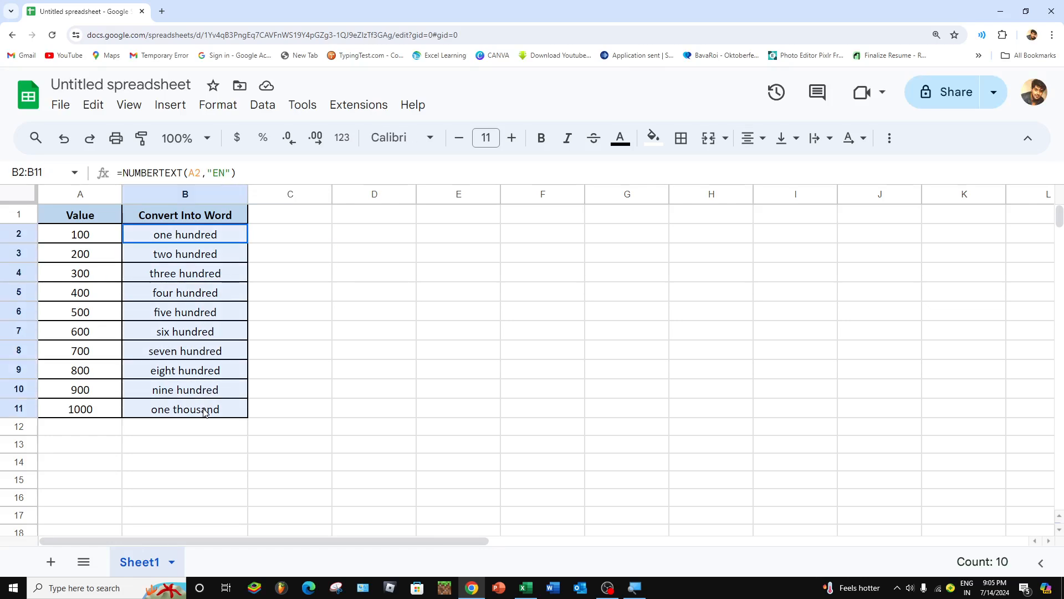
click(275, 242)
text(=)
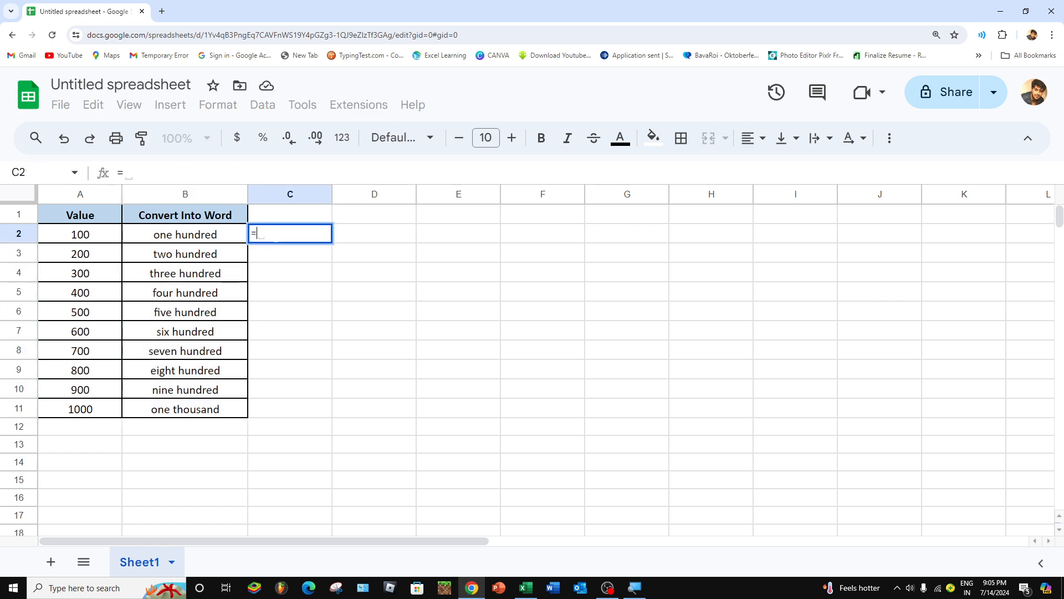
text(NUM)
key(Escape)
key(Escape)
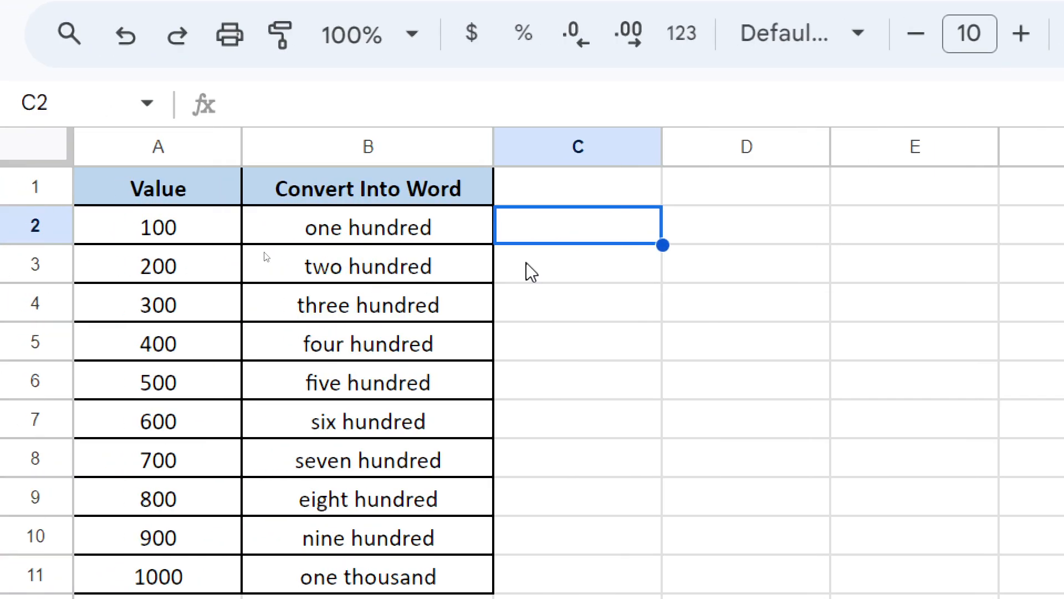
text(=NUMB)
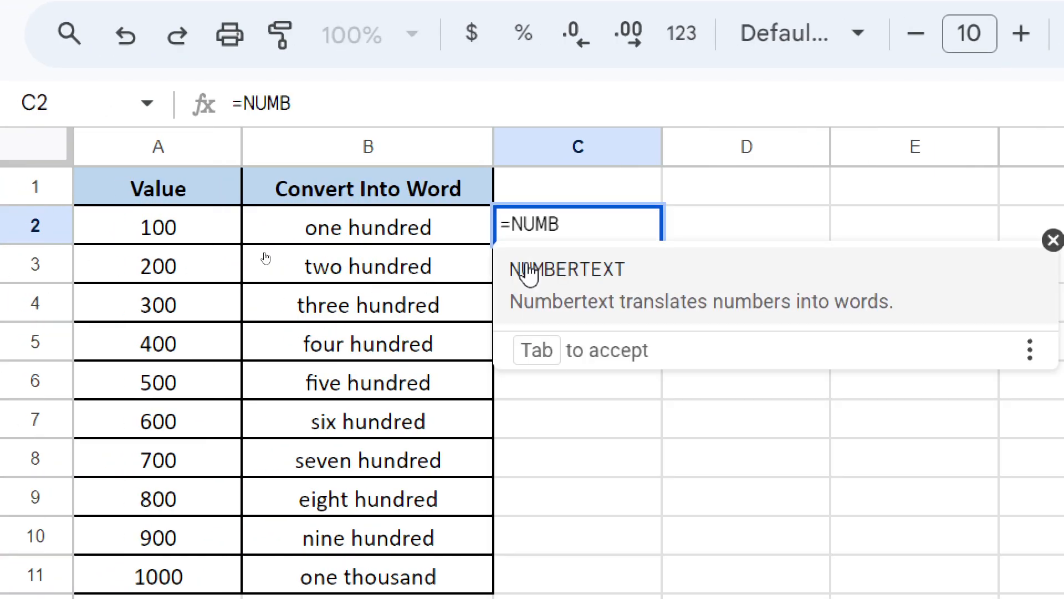
key(Escape)
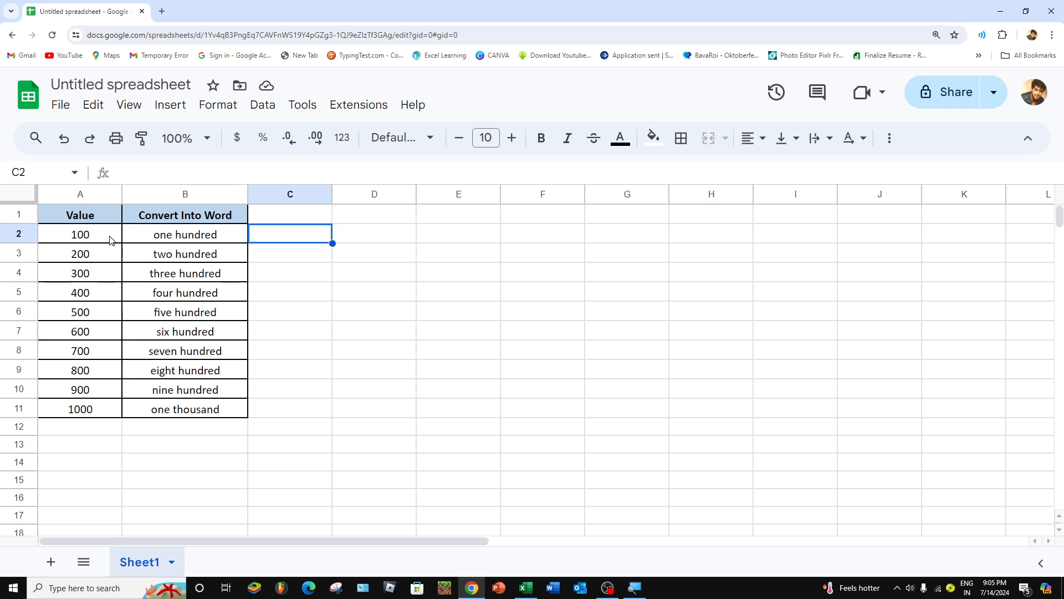
Step: Search the Google Workspace Marketplace for the Numbertext add-on, examine its listing, and return to the sheet
click(168, 239)
key(ctrl+shift+Down)
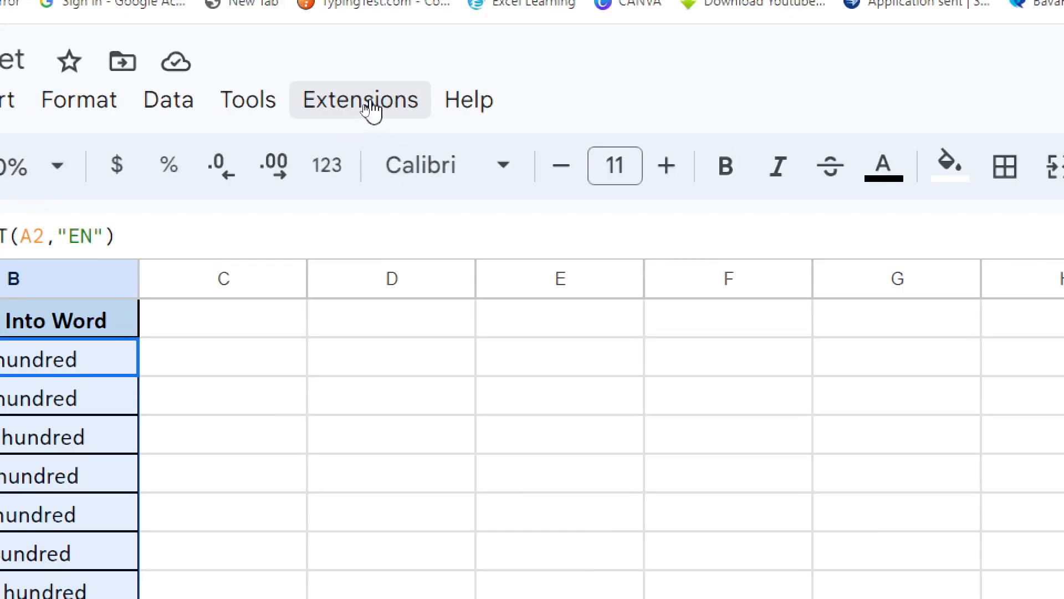
click(374, 109)
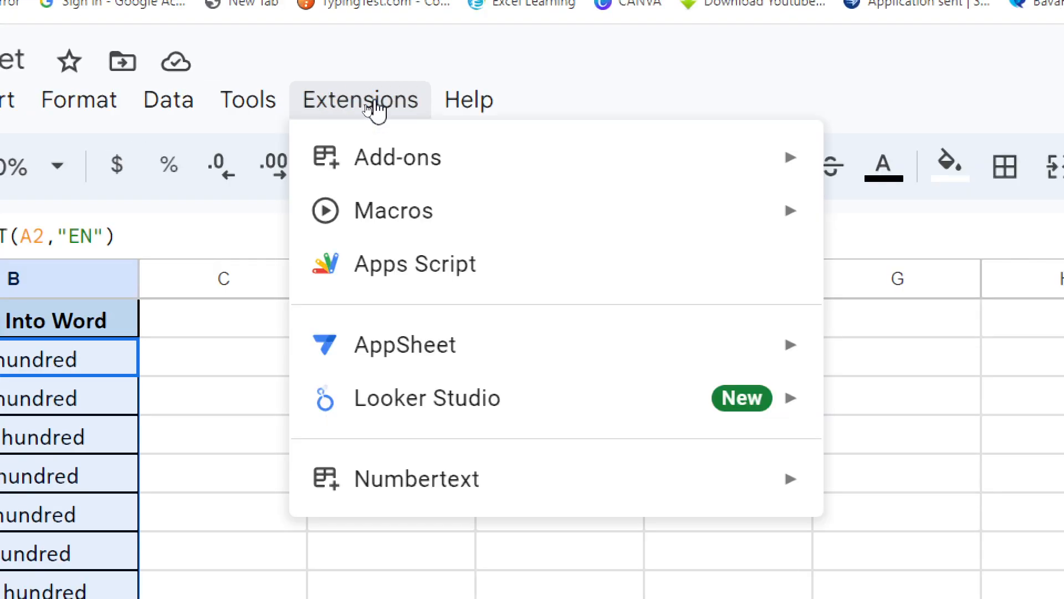
mouse_move(424, 166)
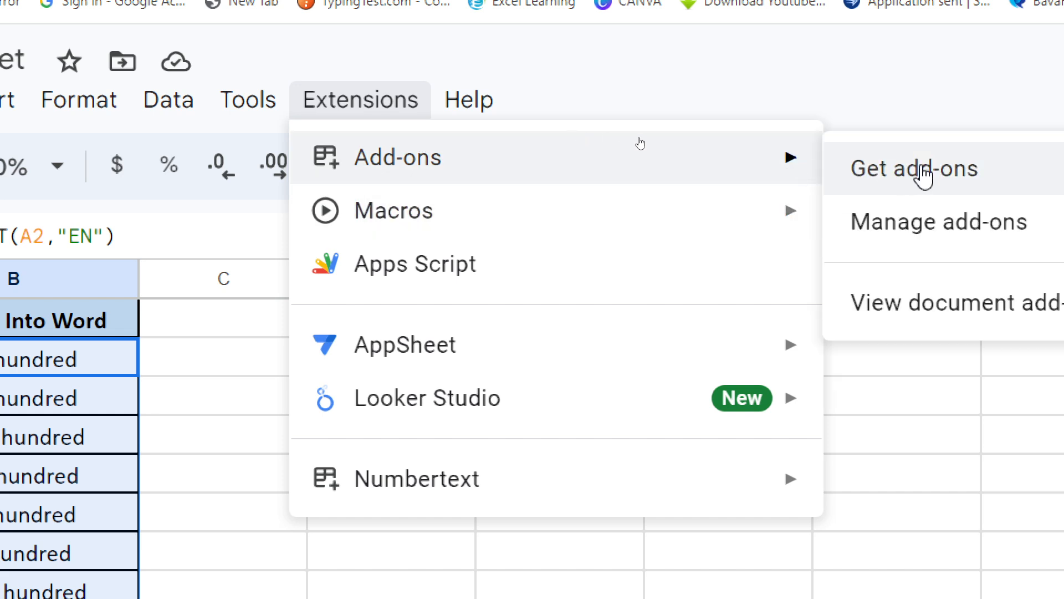
click(923, 176)
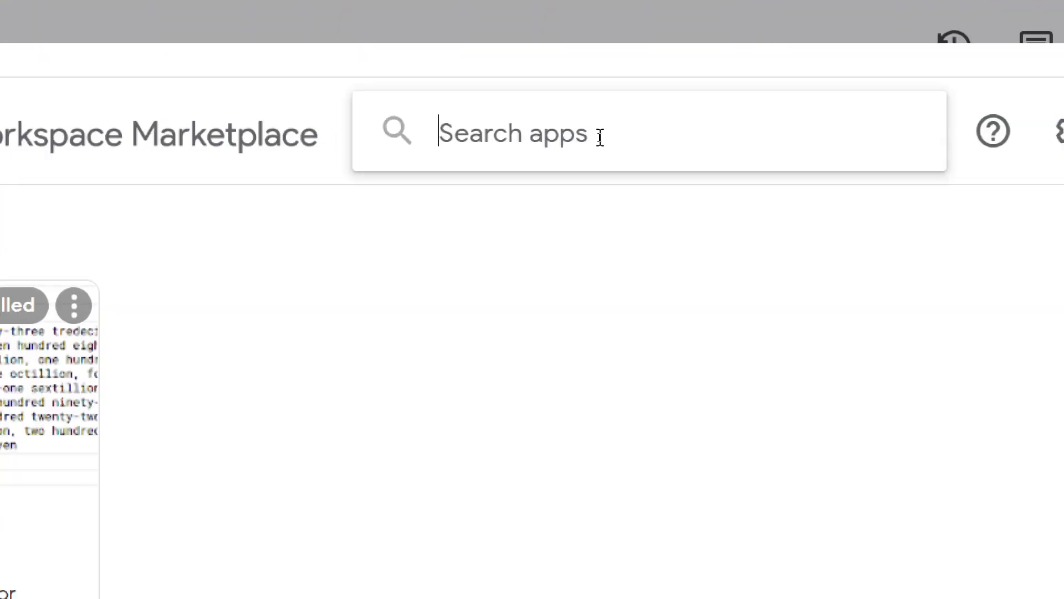
text(NUMBE)
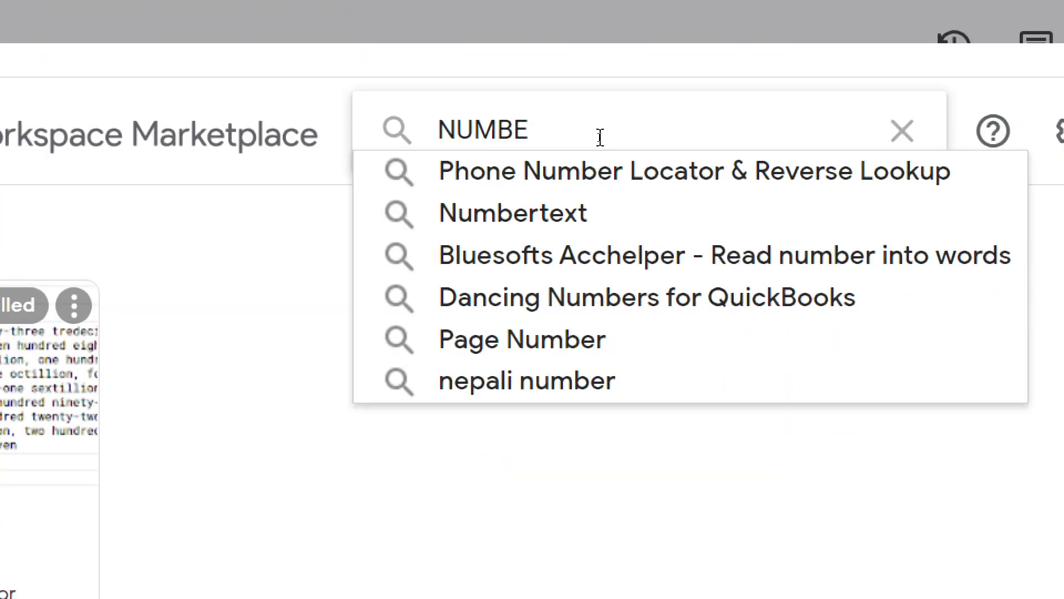
click(569, 224)
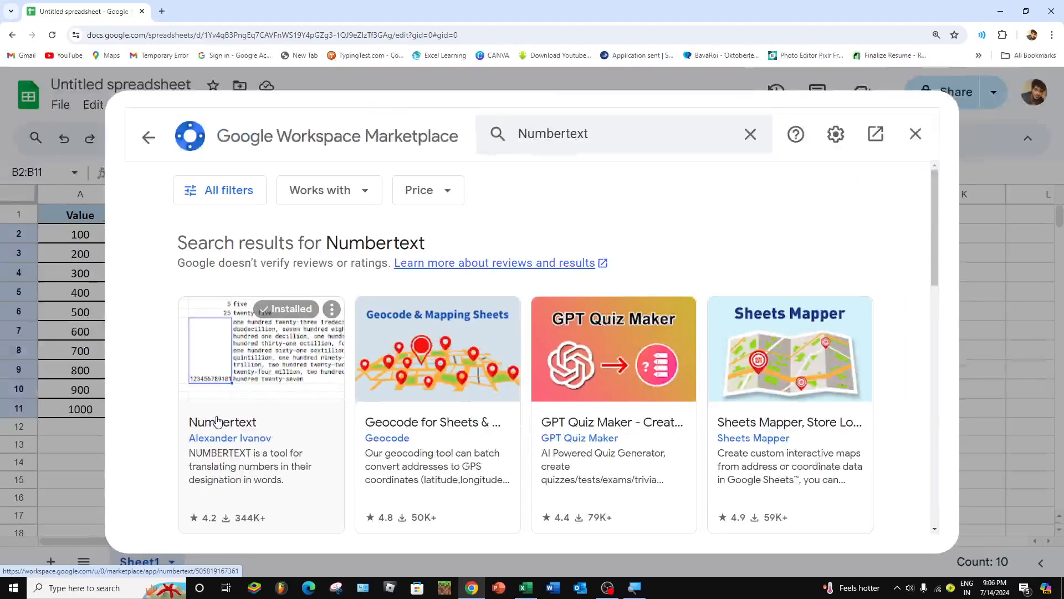
click(217, 421)
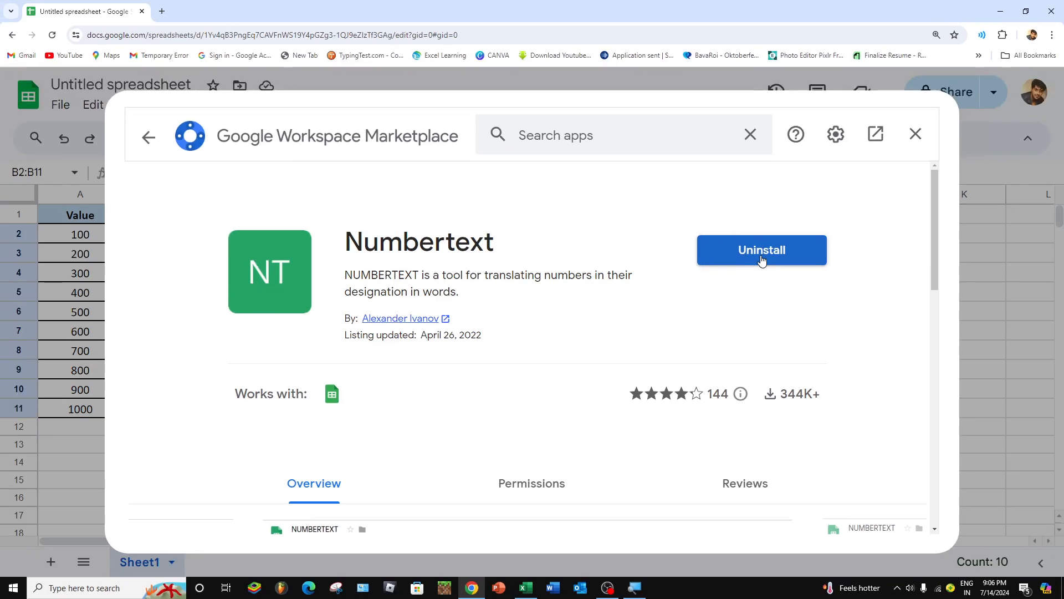
click(914, 135)
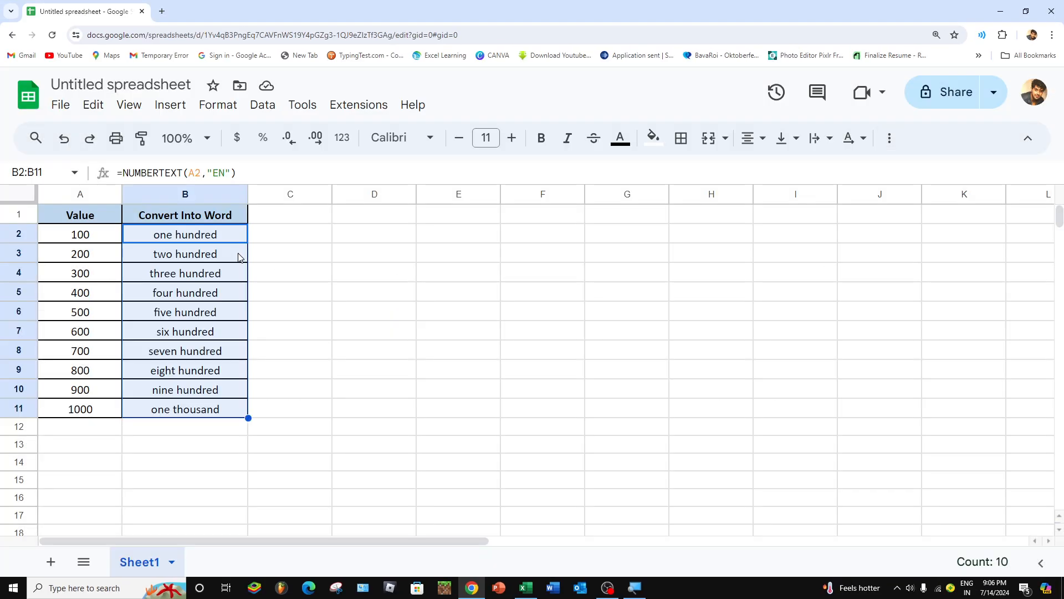
Step: Clear the converted words from B2:B11 and return to cell B2
click(196, 240)
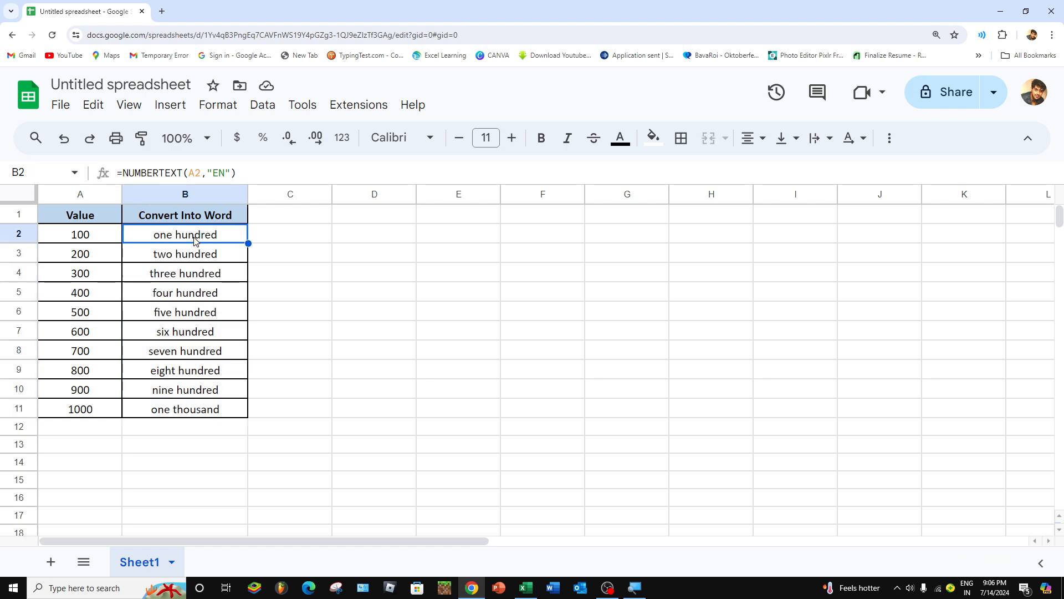
key(ctrl+shift+Down)
key(Delete)
key(Up)
key(Down)
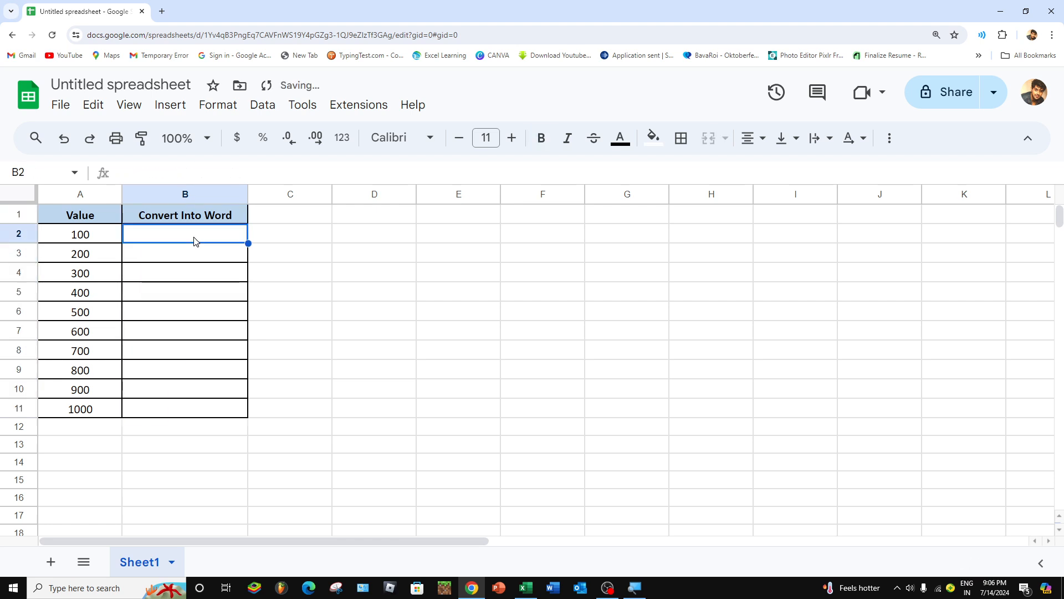
Step: Enter the formula =NUMBERTEXT(A2,"EN") again in the emptied cell B2
text(=NUM)
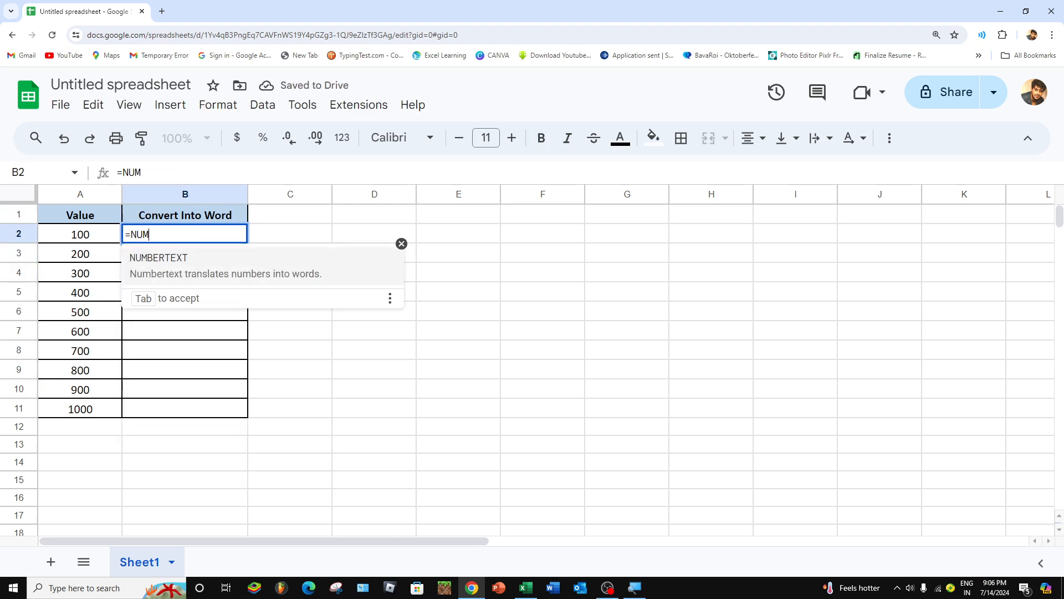
key(Tab)
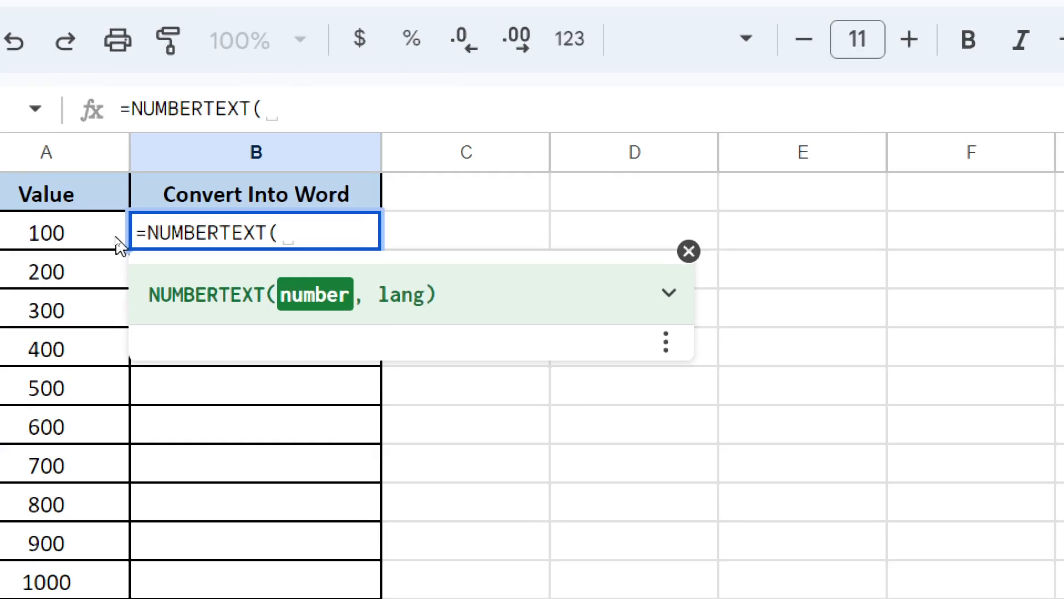
click(98, 231)
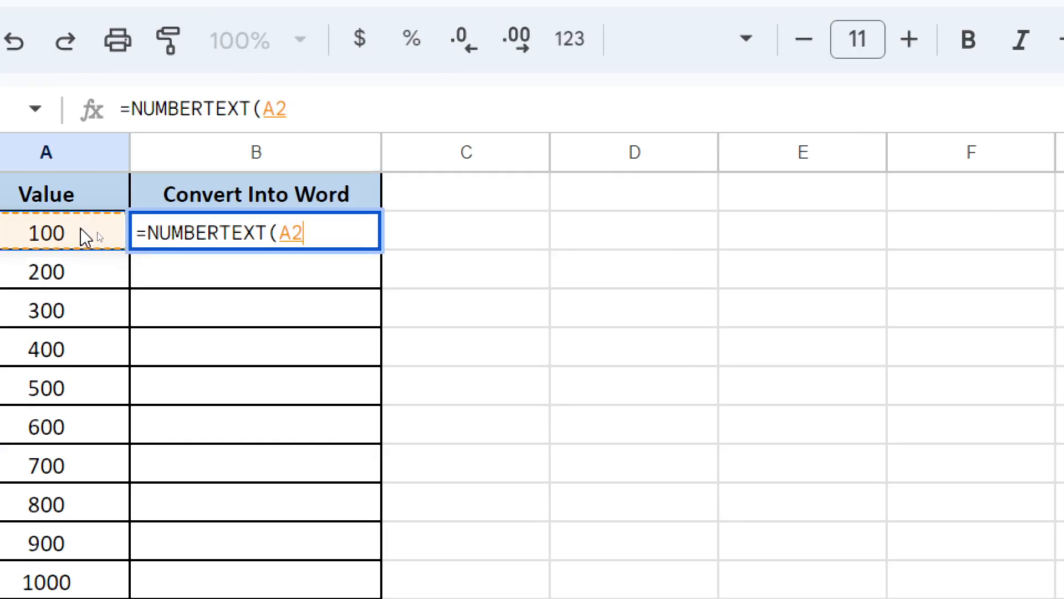
text(,"E)
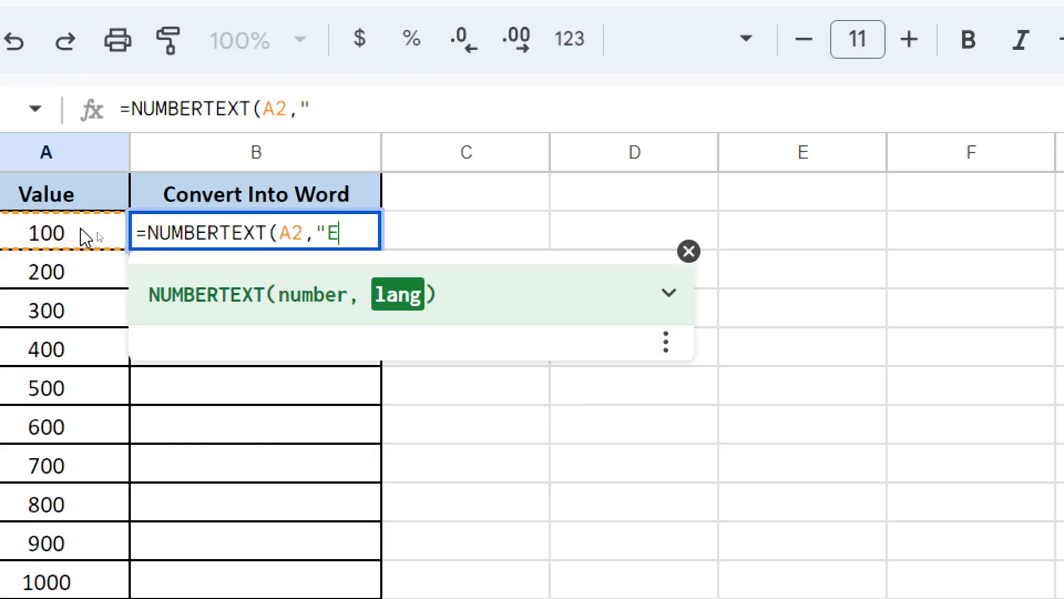
text(N"))
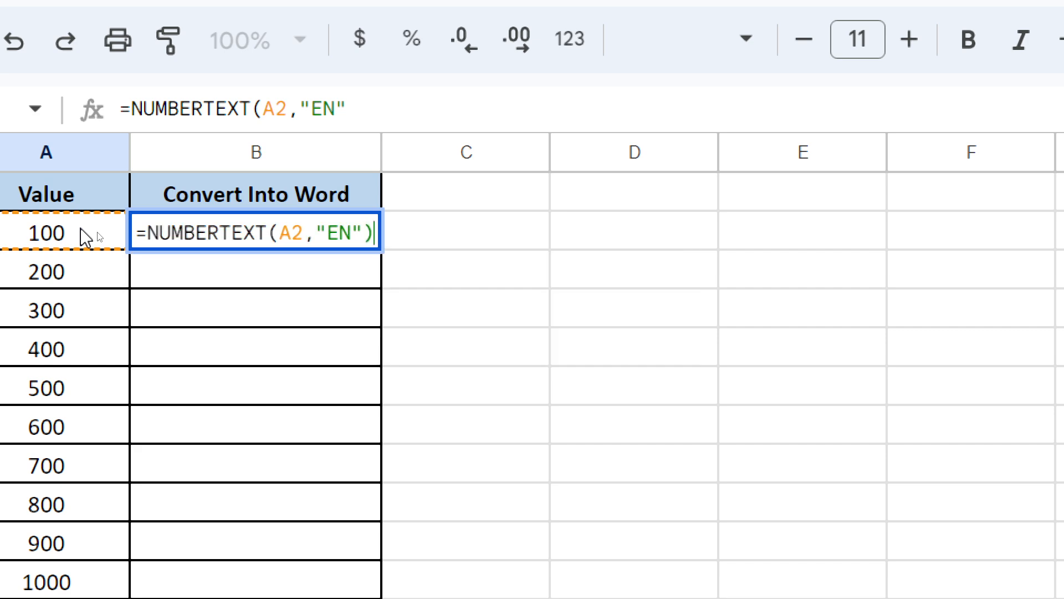
key(Return)
Step: Fill the re-entered NUMBERTEXT formula from B2 down to B11, the last row of the Value column
key(Left)
key(ctrl+Down)
key(Right)
key(ctrl+shift+Up)
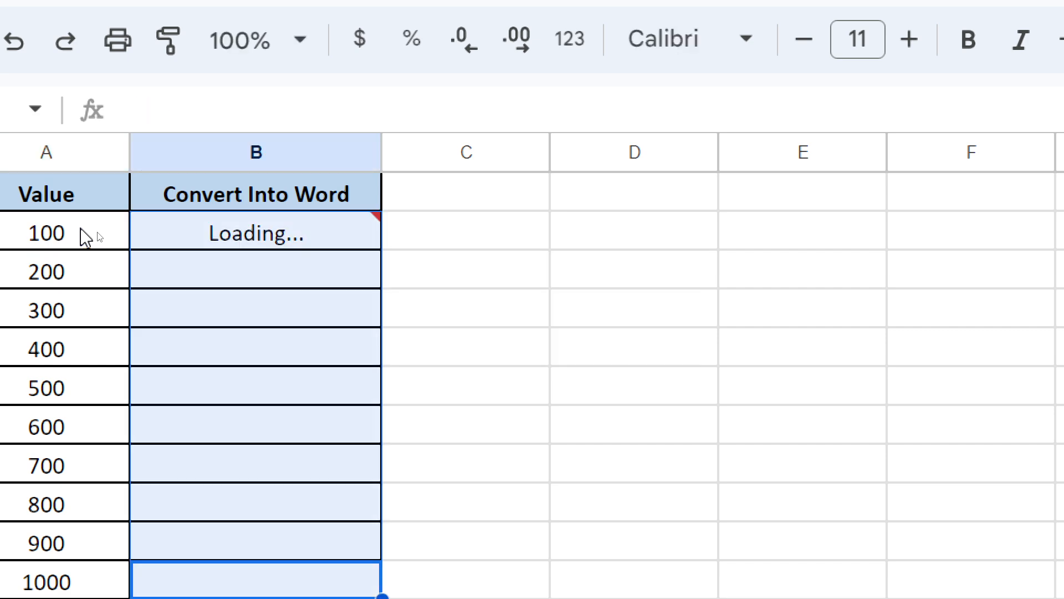
key(ctrl+d)
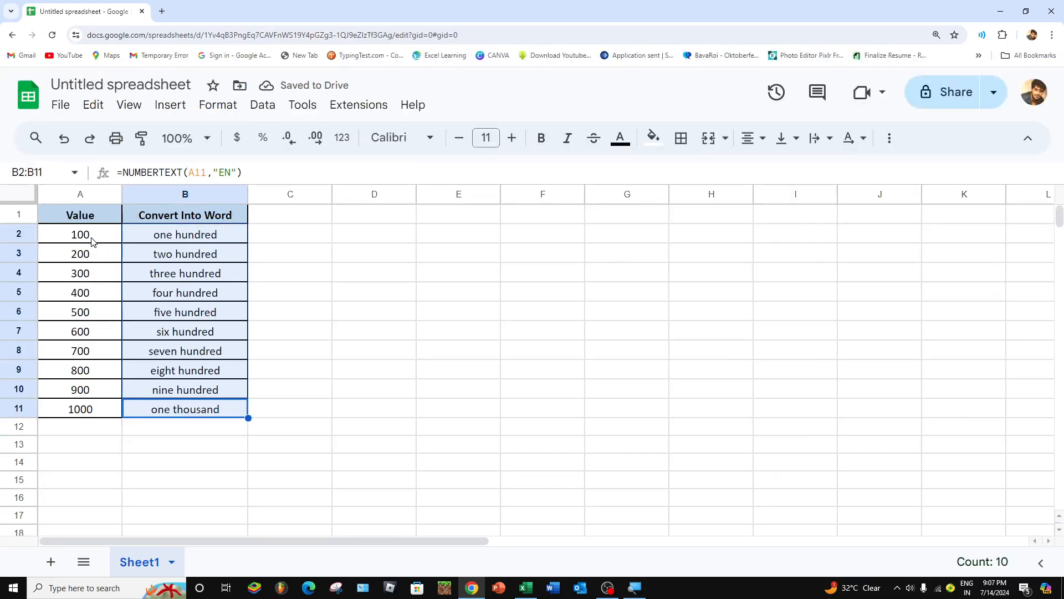
Step: Copy the converted table in A1:B11 and switch to cell A1 of the Excel workbook Book1
click(52, 239)
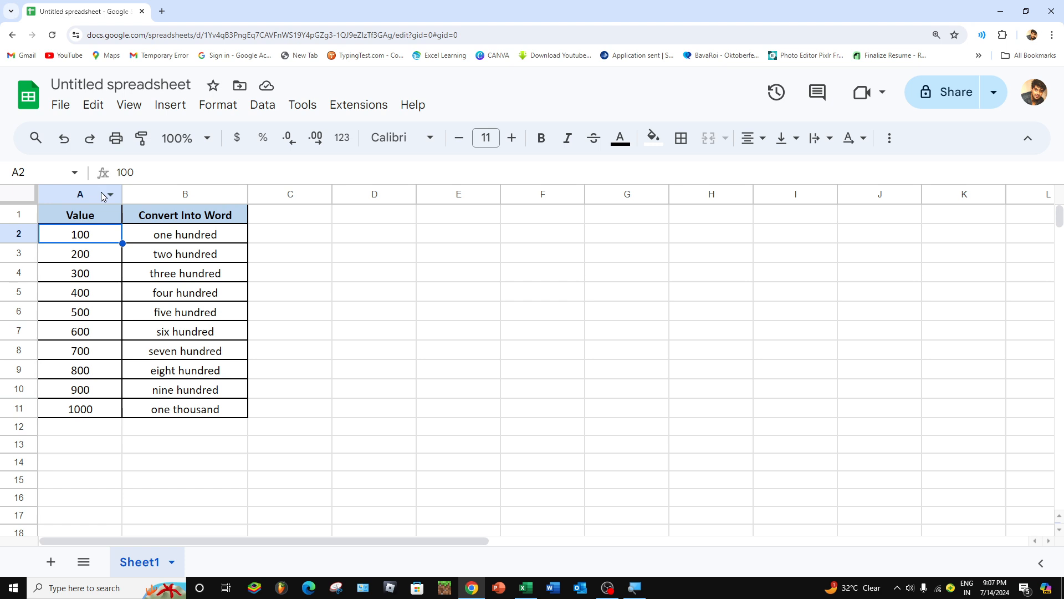
drag(101, 221, 203, 409)
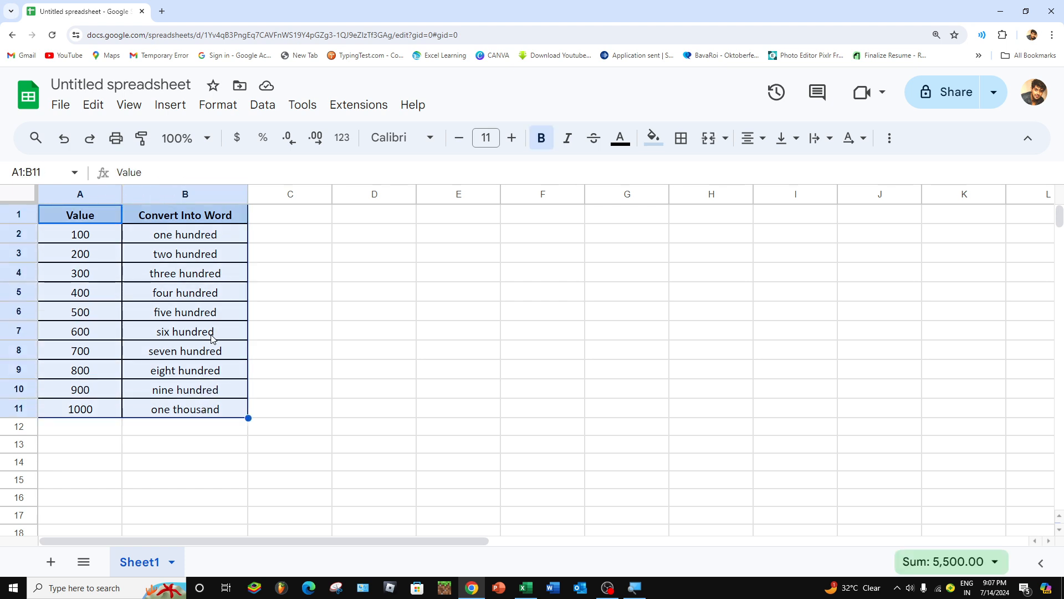
key(ctrl+c)
key(alt+Tab)
click(296, 184)
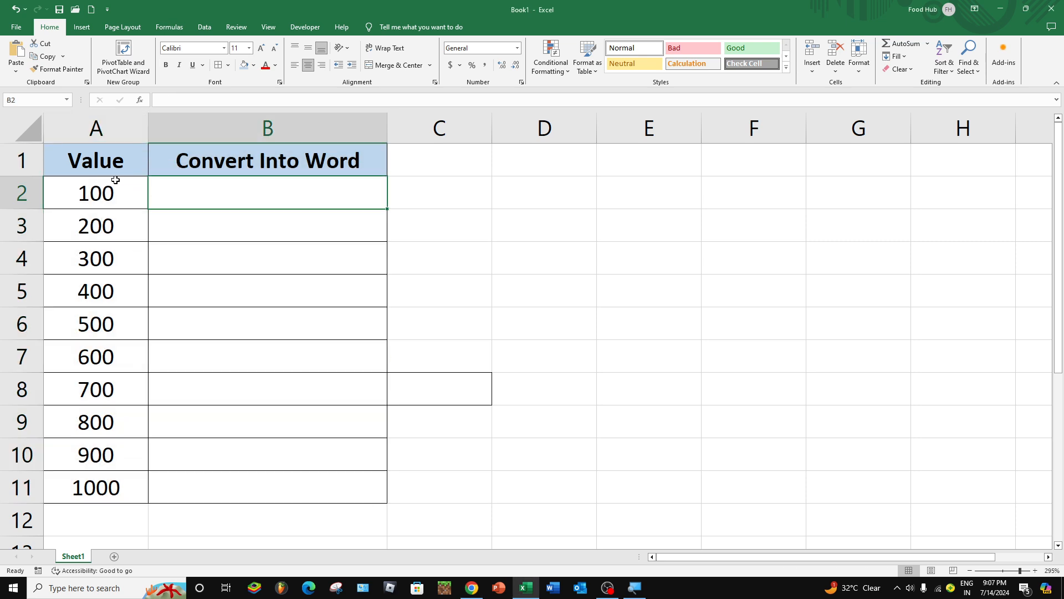
click(103, 162)
right_click(104, 164)
click(150, 244)
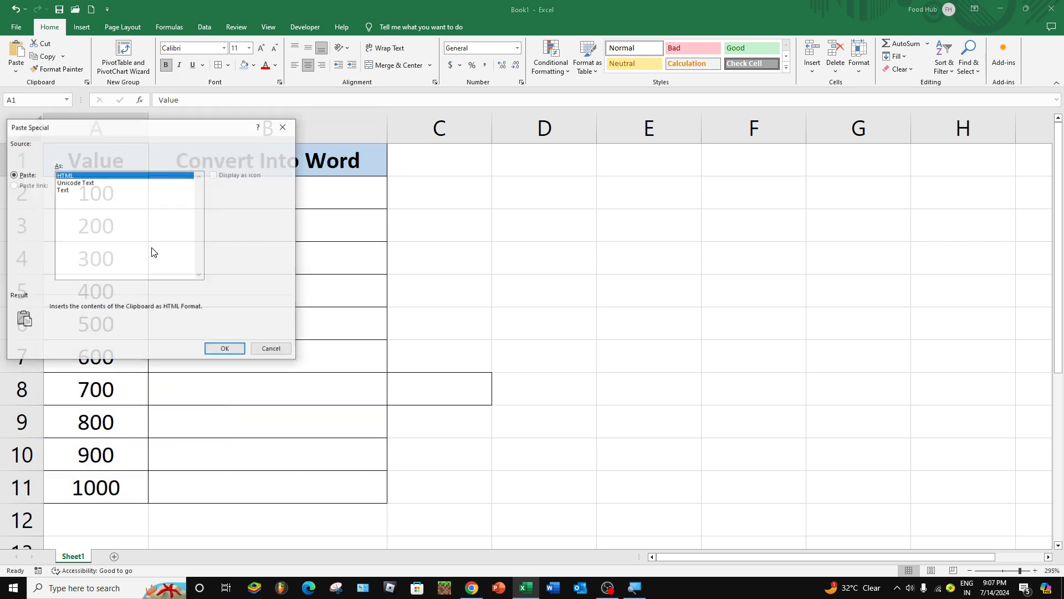
key(Escape)
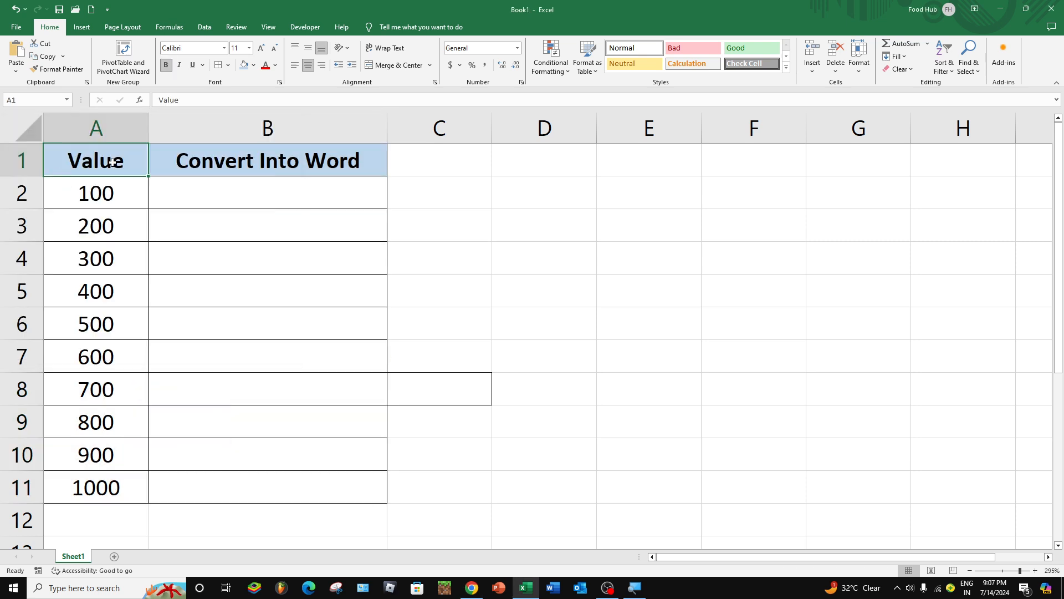
Step: Paste the copied table over the existing one at A1 and select the words in B2:B11
key(ctrl+v)
click(294, 196)
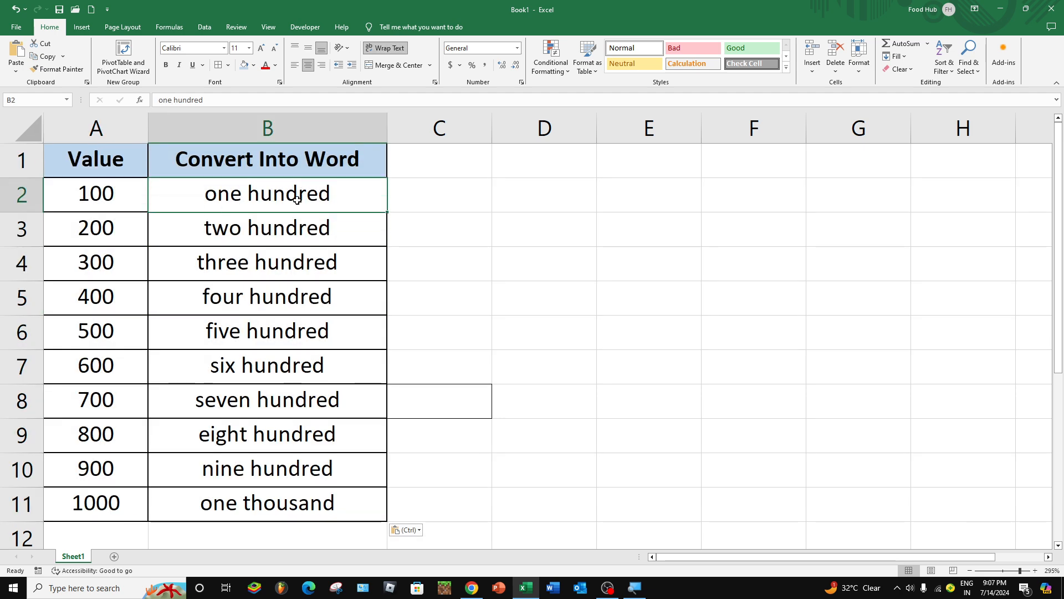
drag(271, 200, 266, 501)
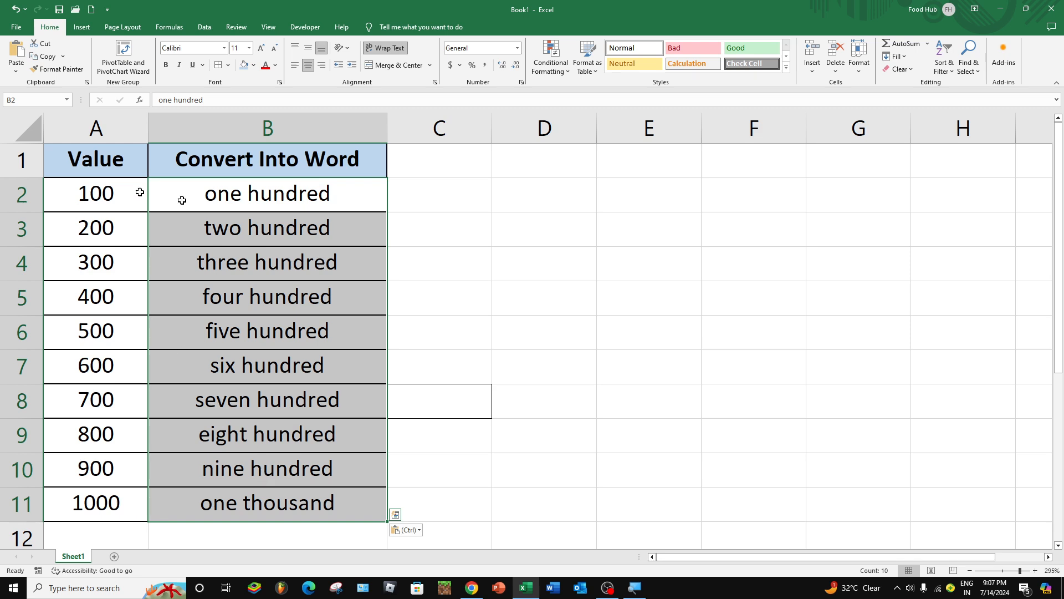
click(114, 161)
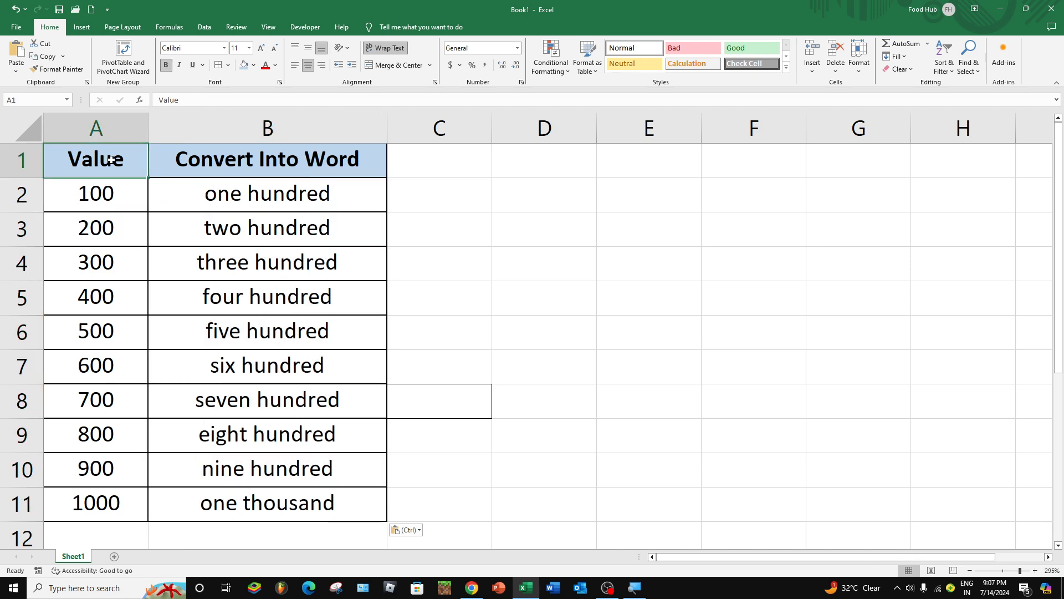
right_click(111, 161)
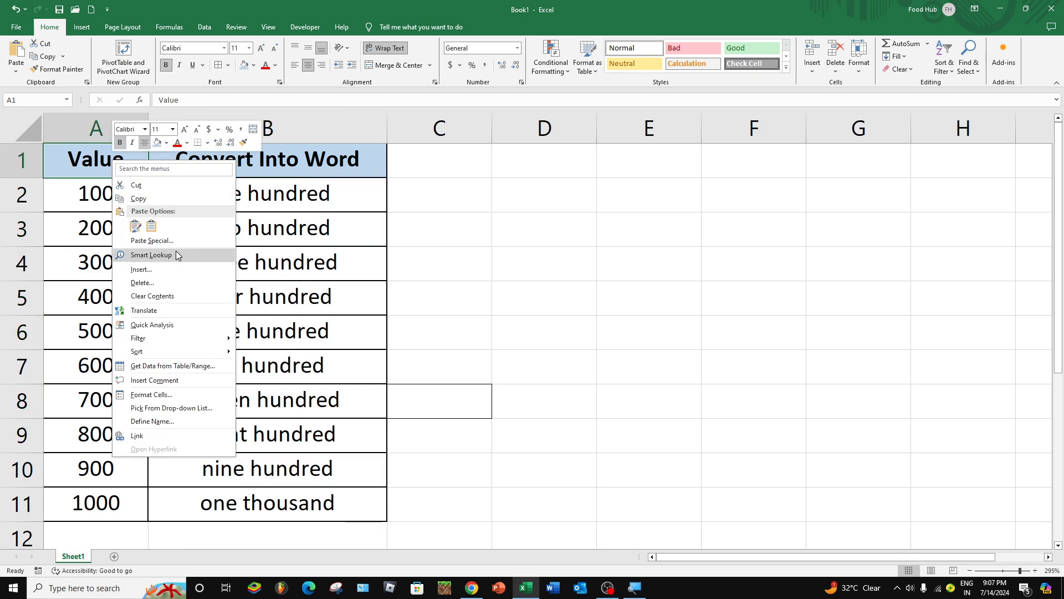
key(Escape)
drag(103, 154, 340, 487)
click(255, 332)
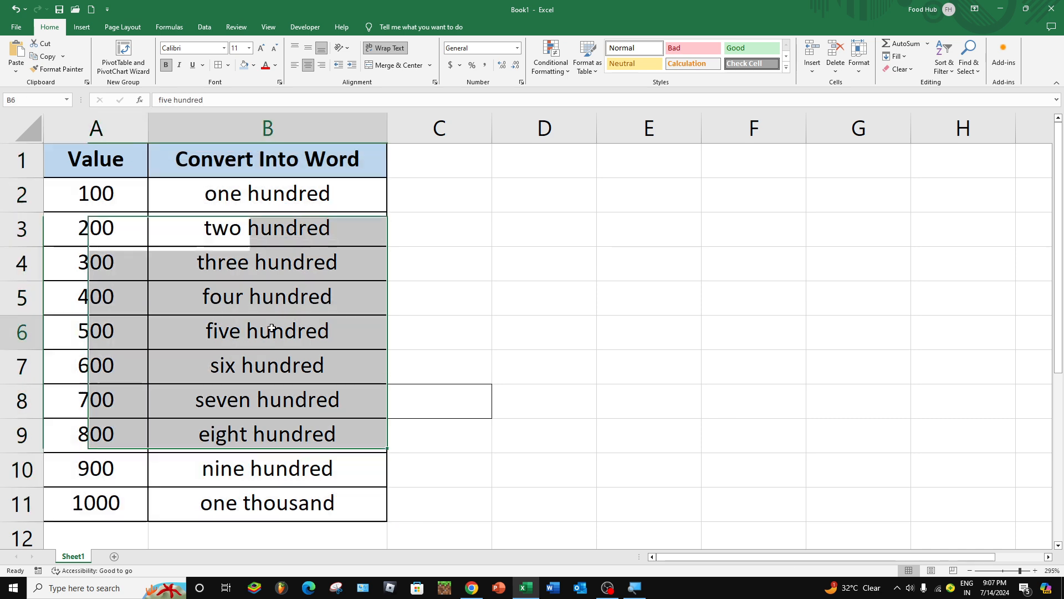
click(321, 195)
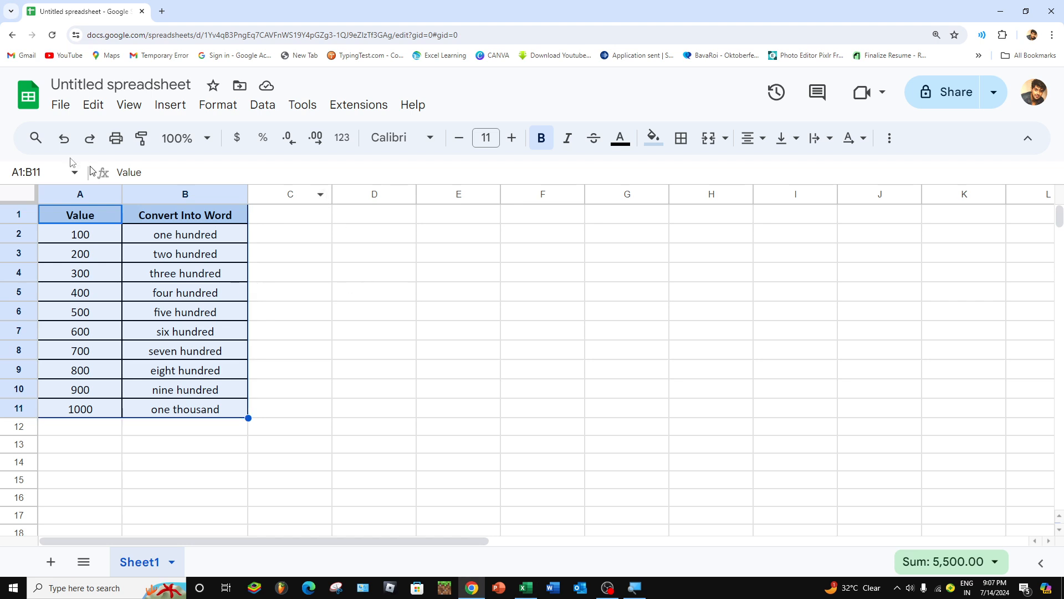
click(57, 108)
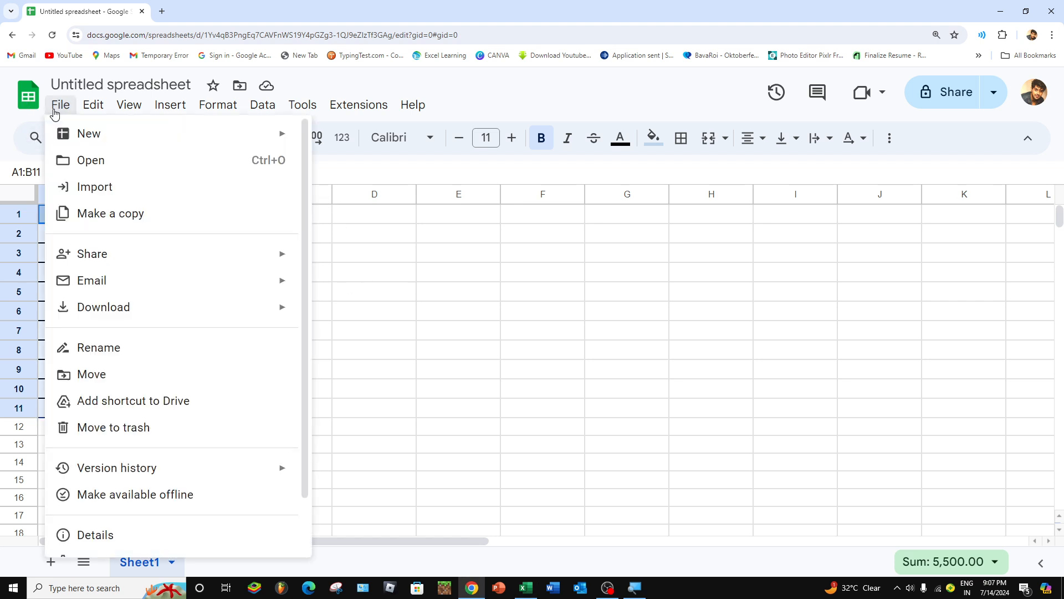
mouse_move(123, 318)
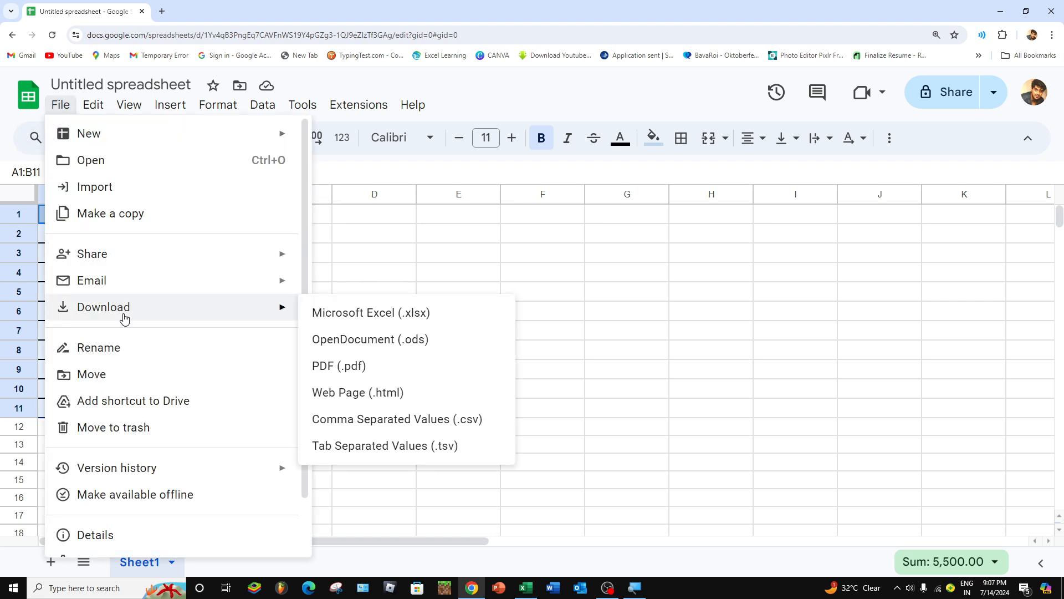
click(431, 285)
Step: Download the untitled Google Sheets spreadsheet as a Microsoft Excel (.xlsx) file
click(60, 105)
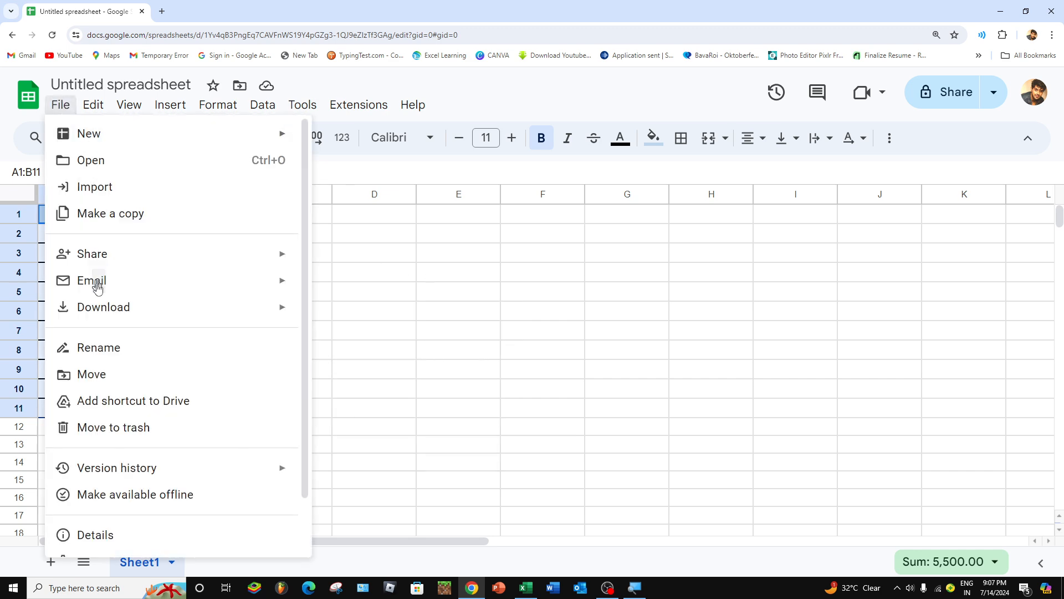
mouse_move(114, 320)
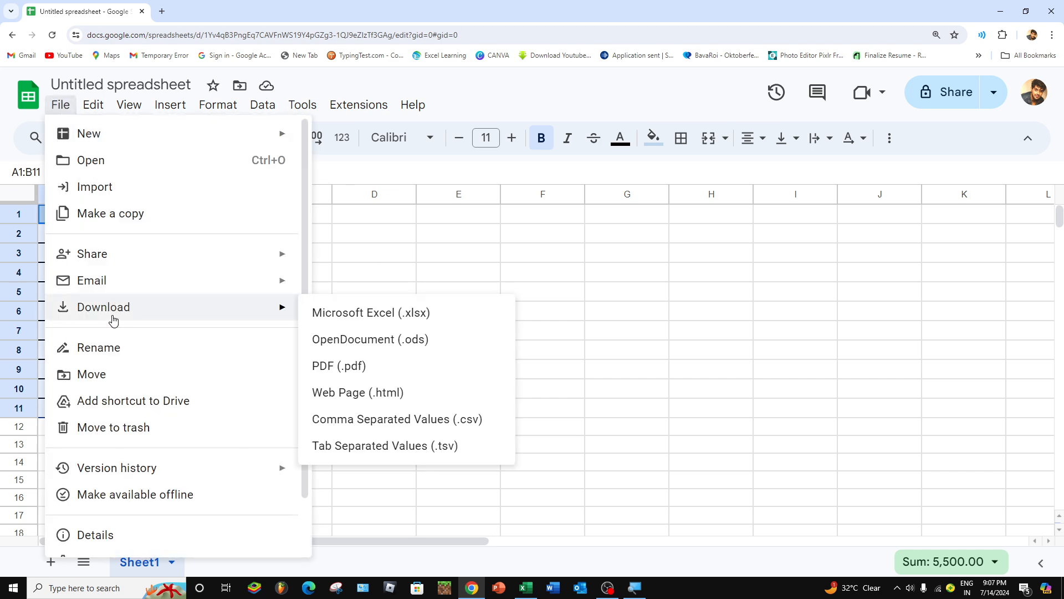
click(455, 318)
Step: Switch back to the Excel workbook Book1 and check the pasted table, ending on cell B2
key(alt+Tab)
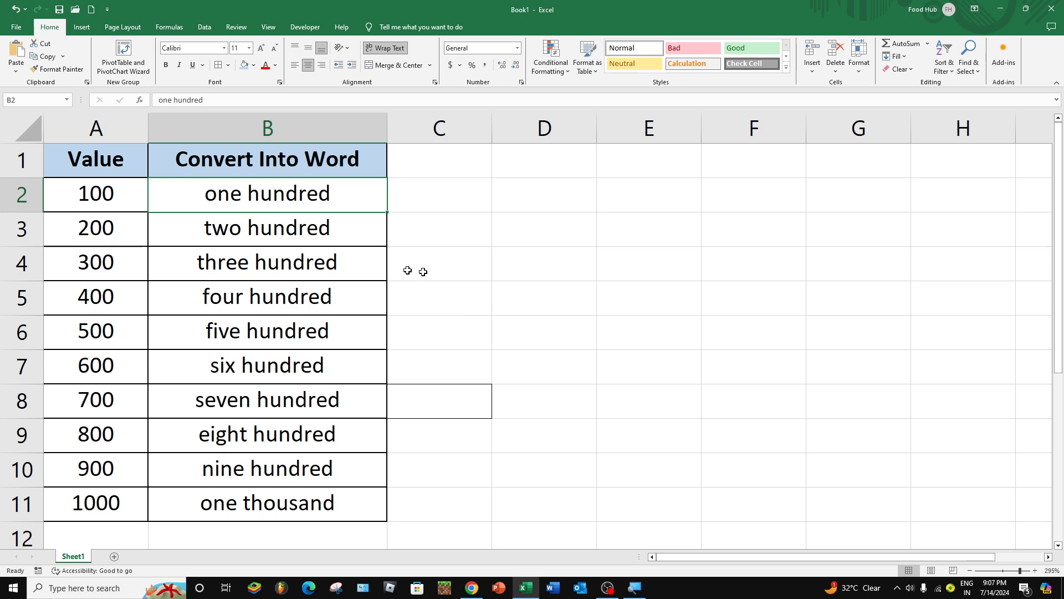
click(105, 172)
click(355, 192)
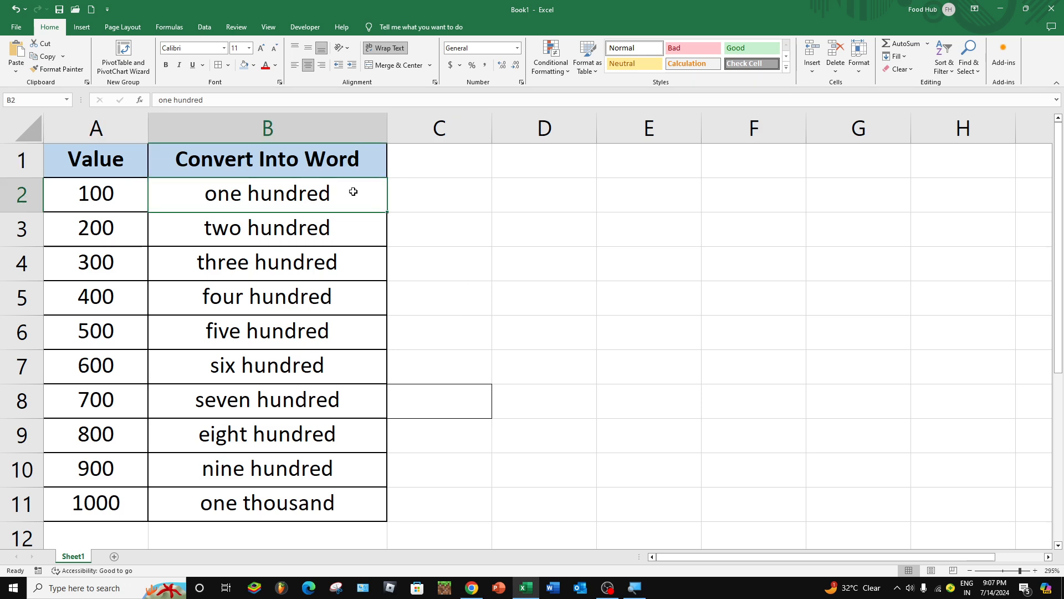